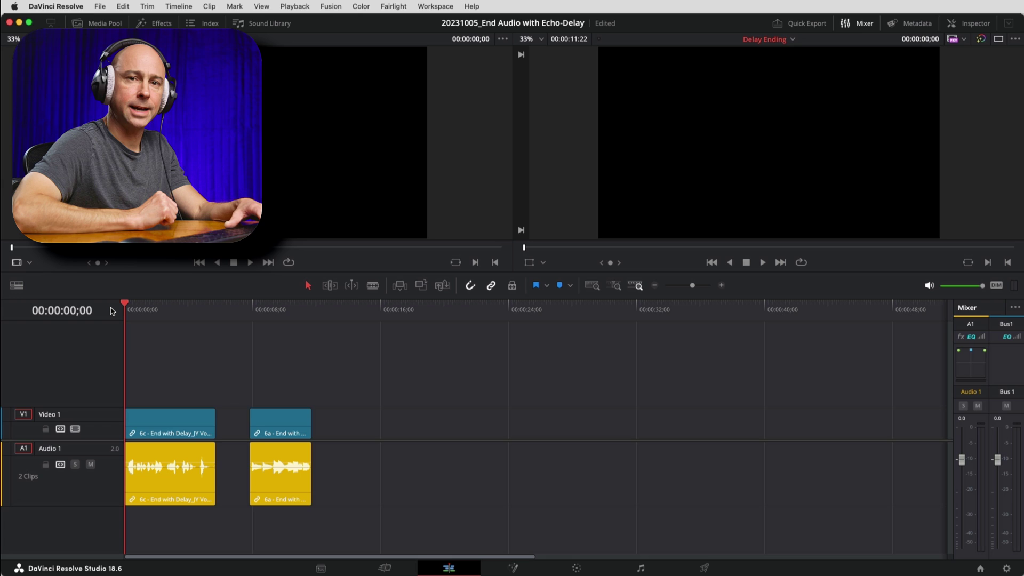
- Play the vocal clip from the start of the timeline, then stop playback
key(space)
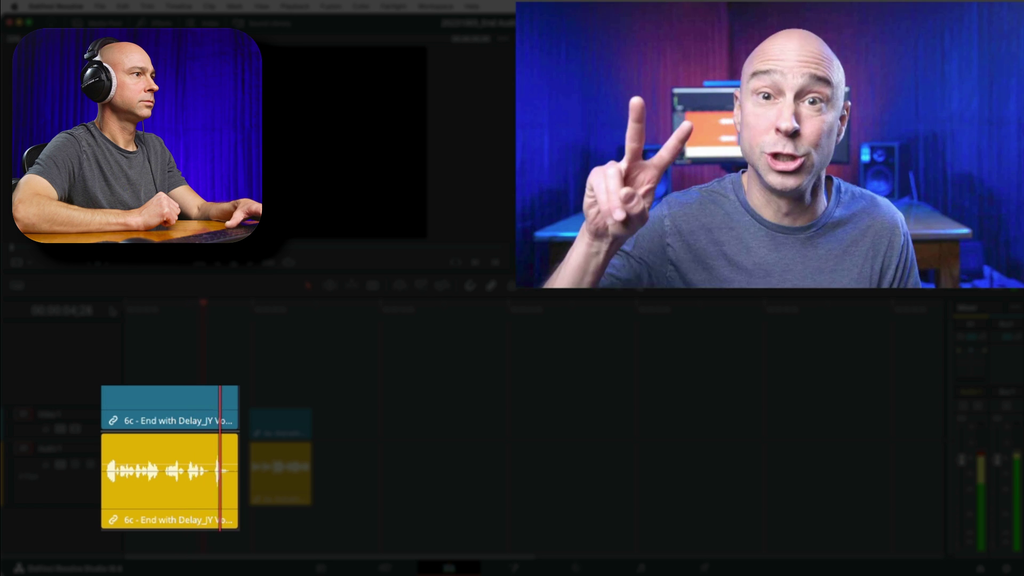
key(space)
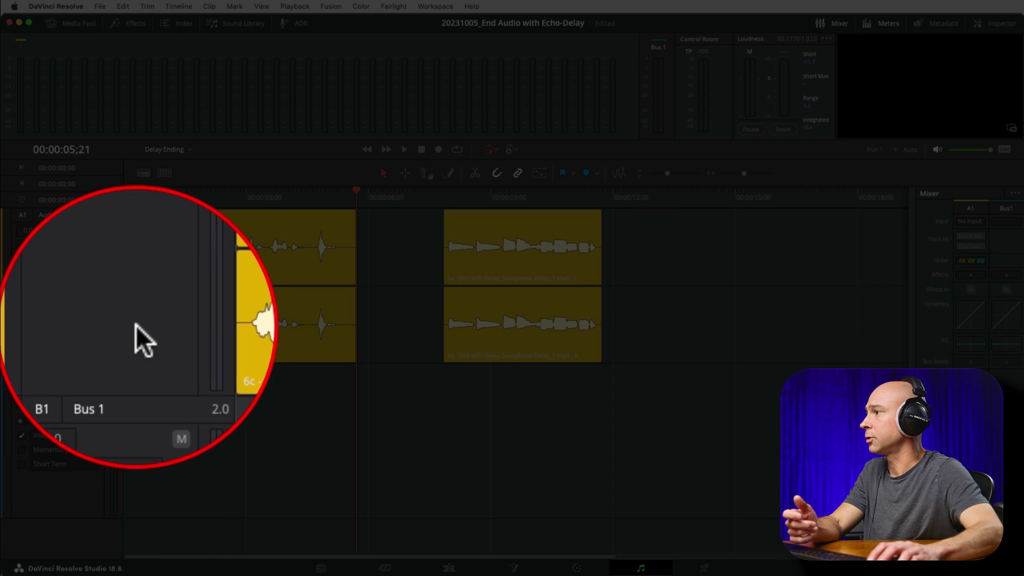
- Add a stereo audio track below Audio 1 and name it Delay
right_click(72, 330)
mouse_move(140, 319)
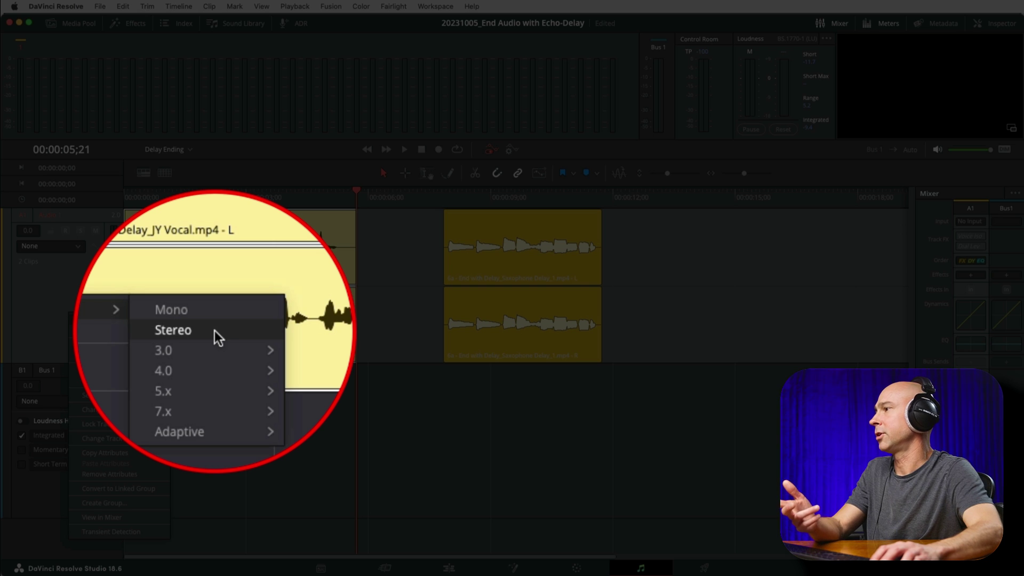
click(214, 330)
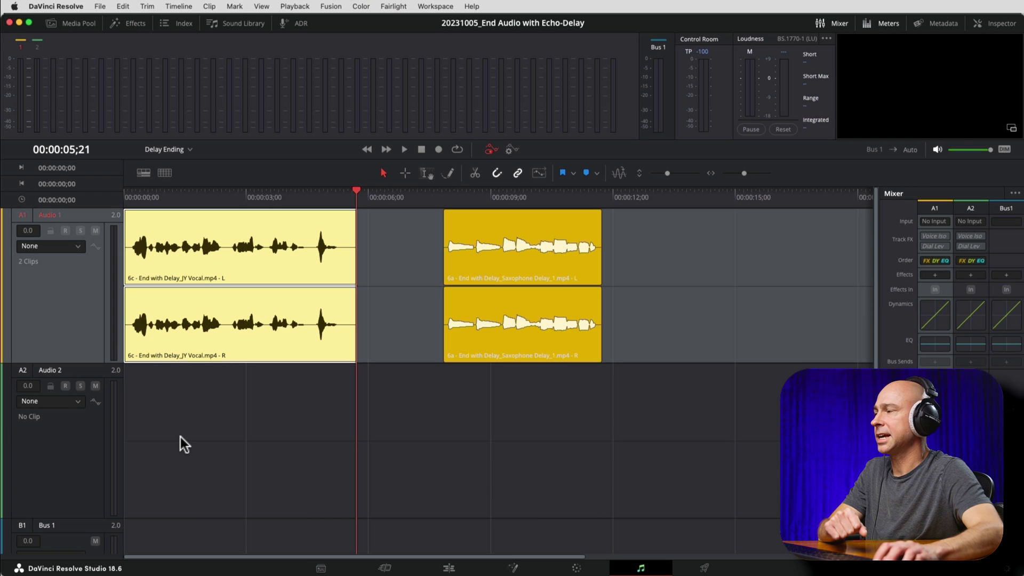
double_click(59, 370)
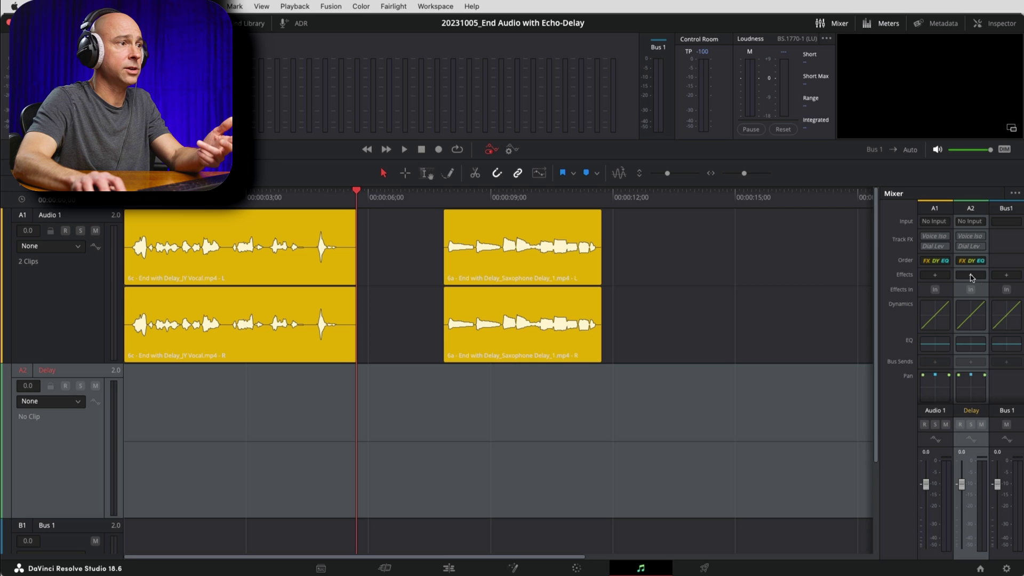
- Insert the Fairlight FX Echo effect from the Delay category on the Delay track
click(970, 274)
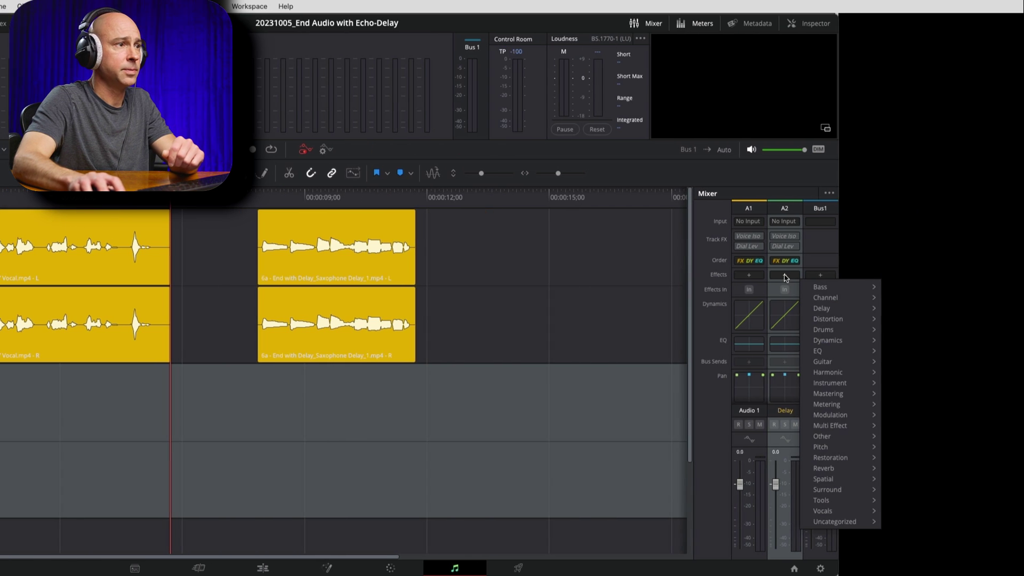
mouse_move(825, 298)
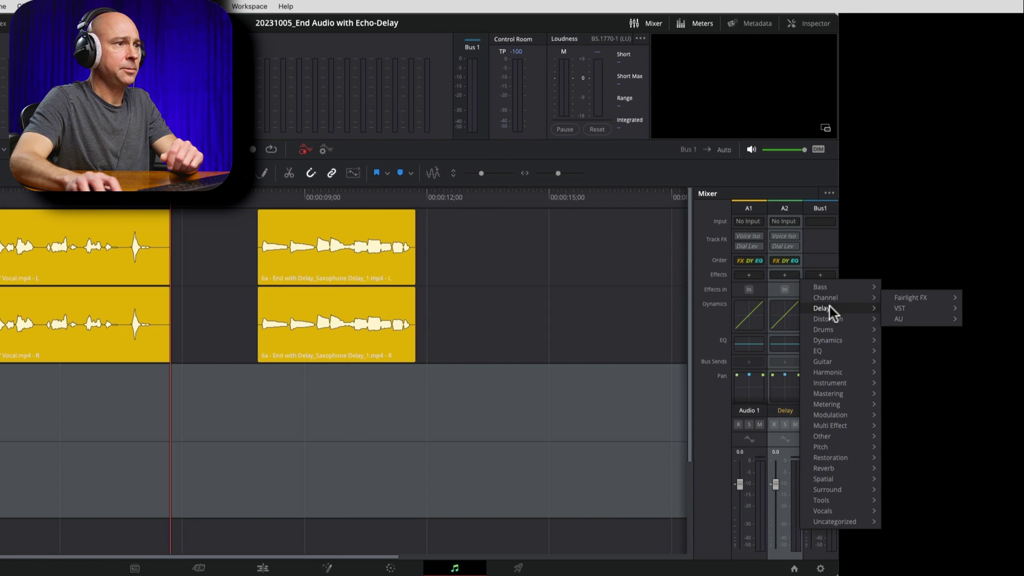
mouse_move(907, 308)
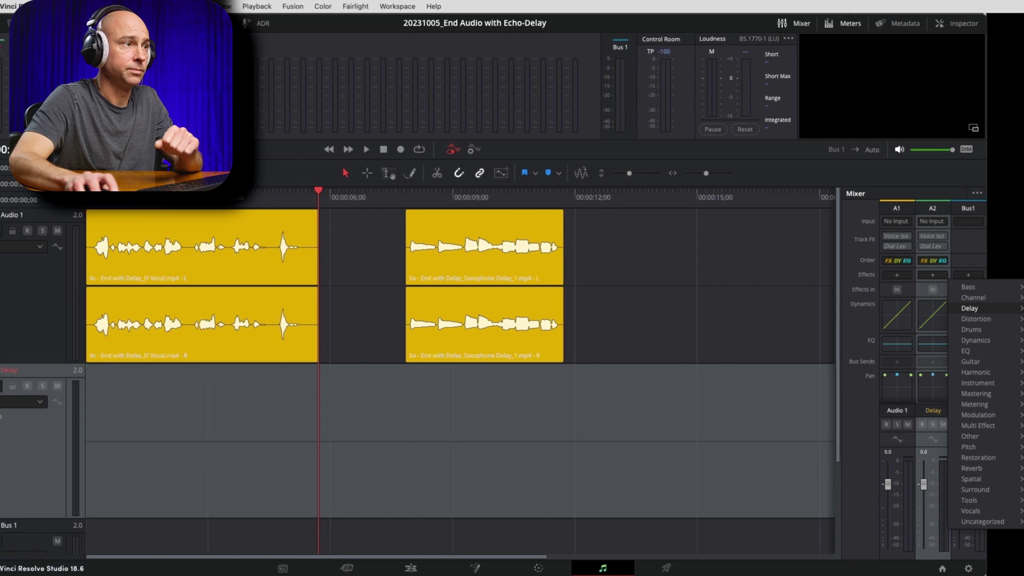
click(982, 319)
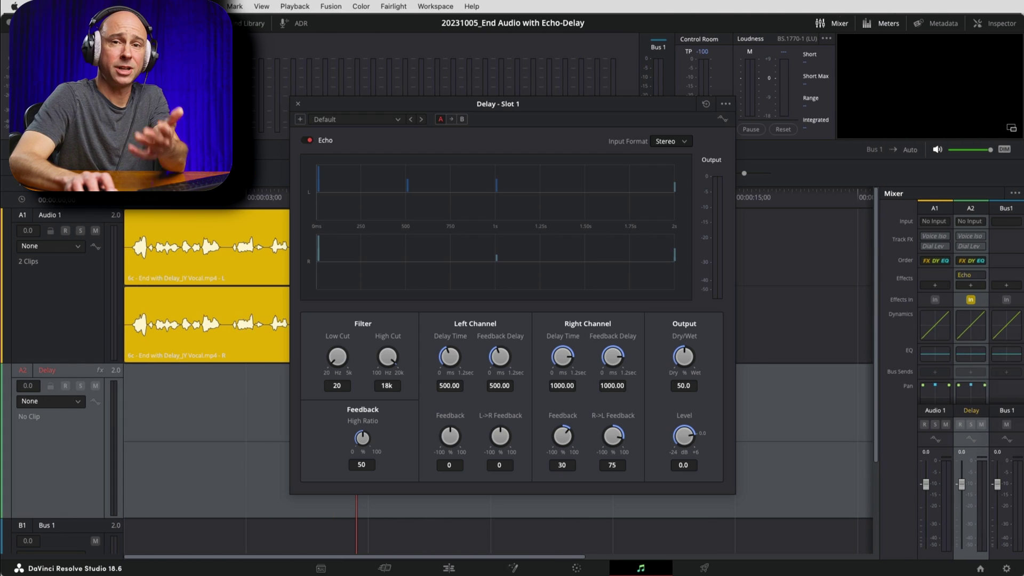
- Apply the Swirling Close preset to the Echo effect on the Delay track
drag(551, 106, 571, 101)
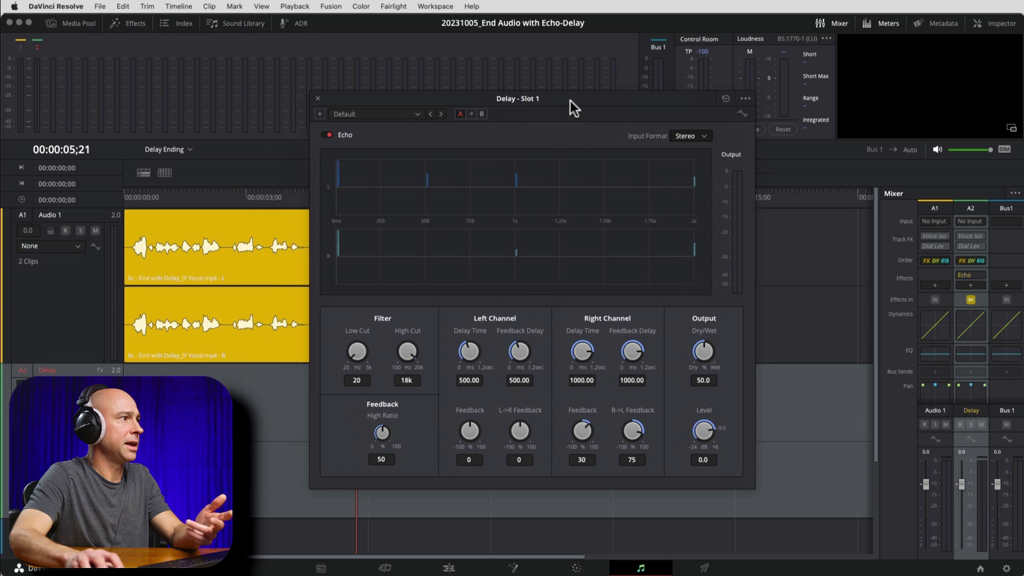
click(418, 113)
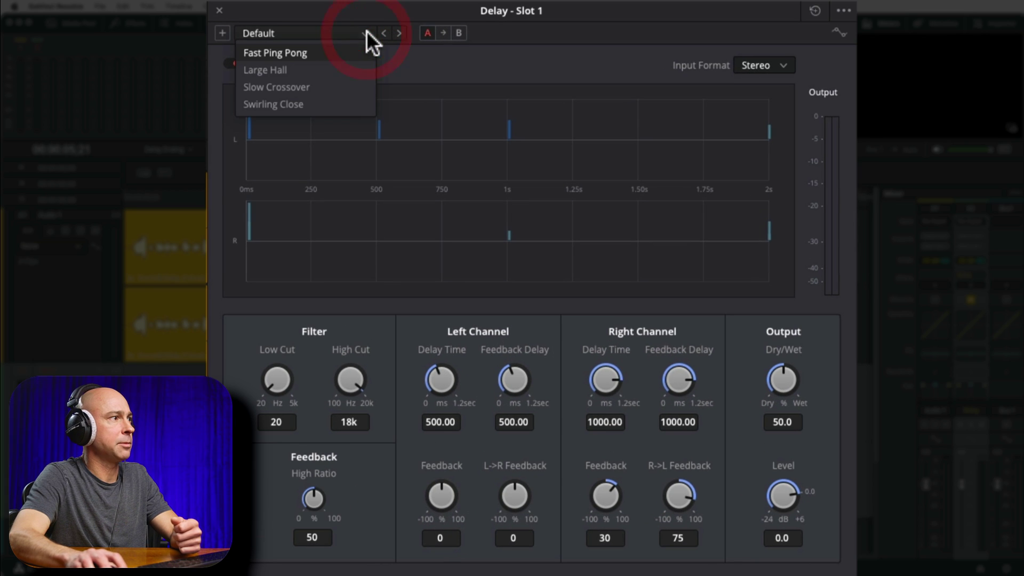
click(315, 104)
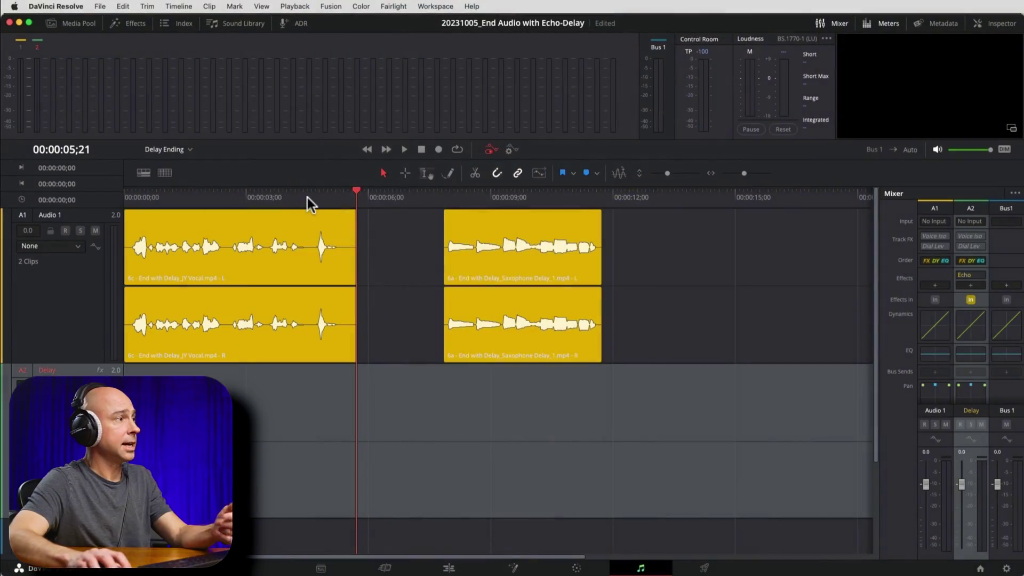
- Split the vocal clip at 00:00:04;16 and copy its last word onto the Delay track directly below
click(308, 197)
click(309, 196)
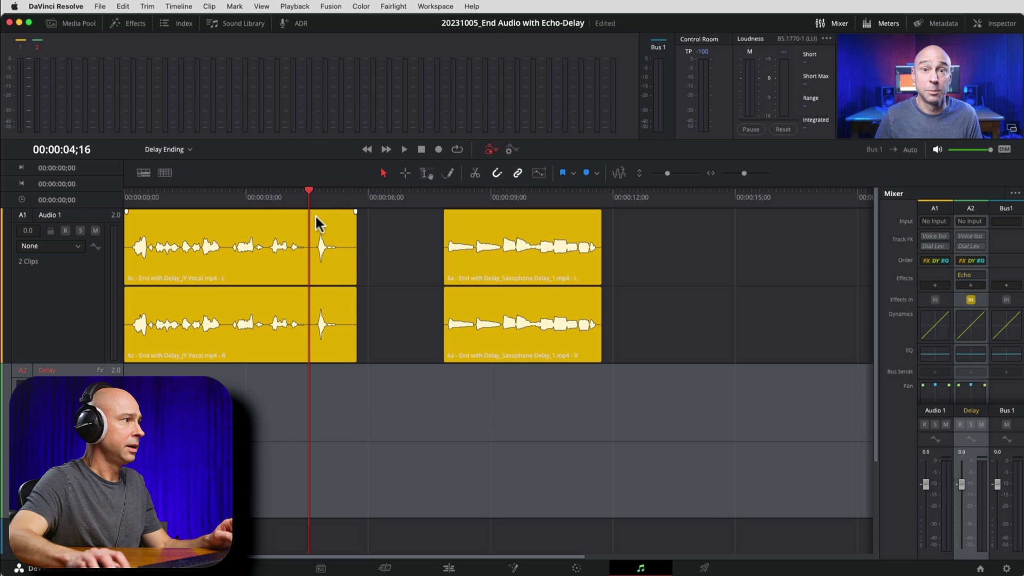
key(s)
click(334, 223)
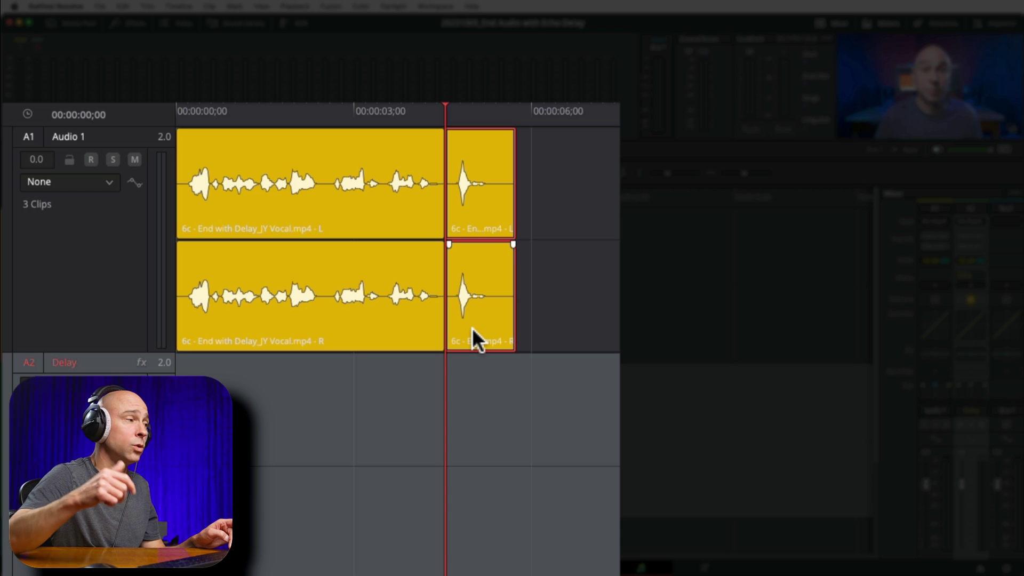
drag(472, 327, 473, 380)
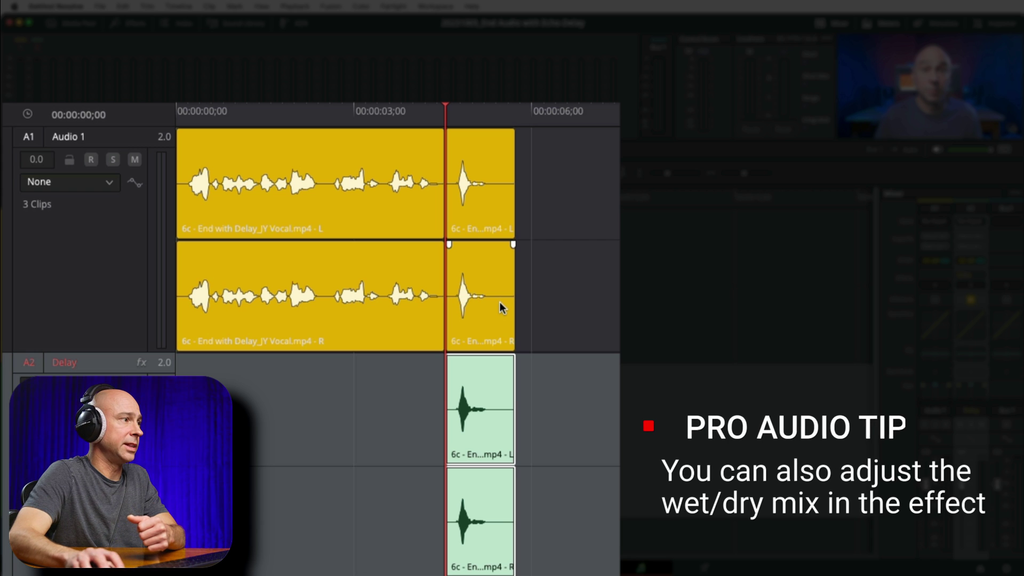
- Display the clip volume lines in the timeline and lower the split-off vocal word on Audio 1 to silence
click(474, 272)
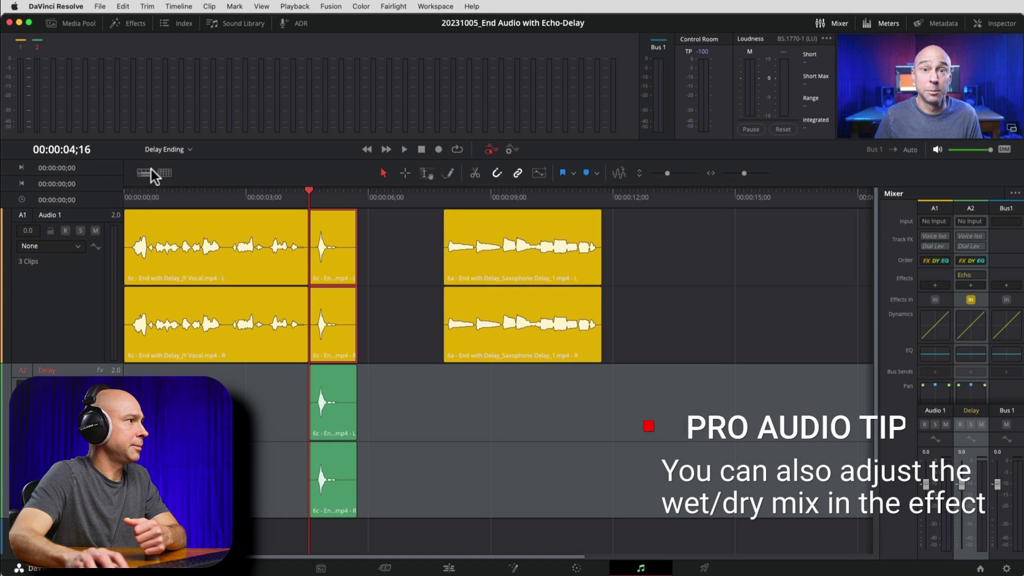
click(144, 173)
click(285, 222)
drag(338, 297, 338, 345)
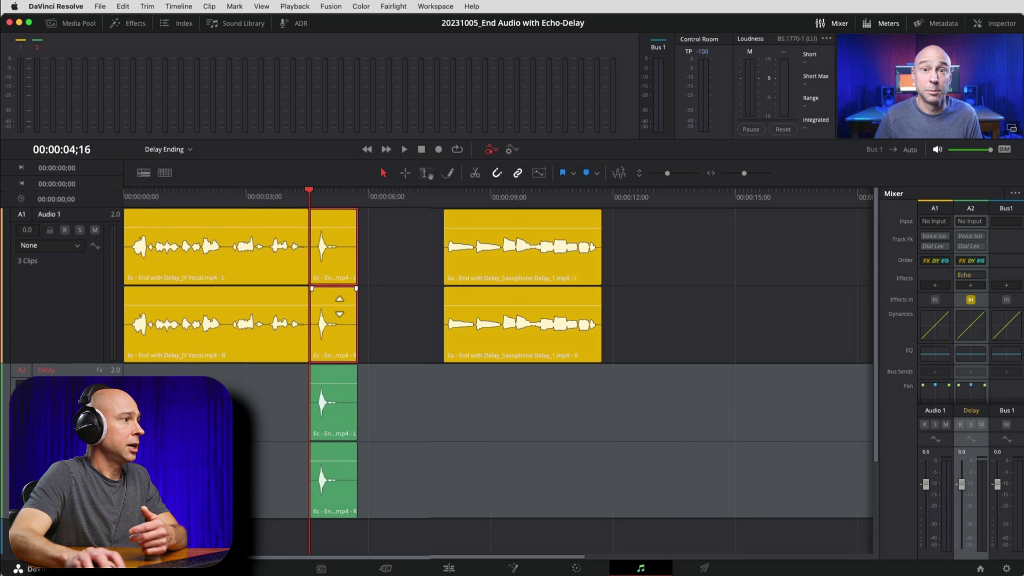
drag(488, 325, 488, 379)
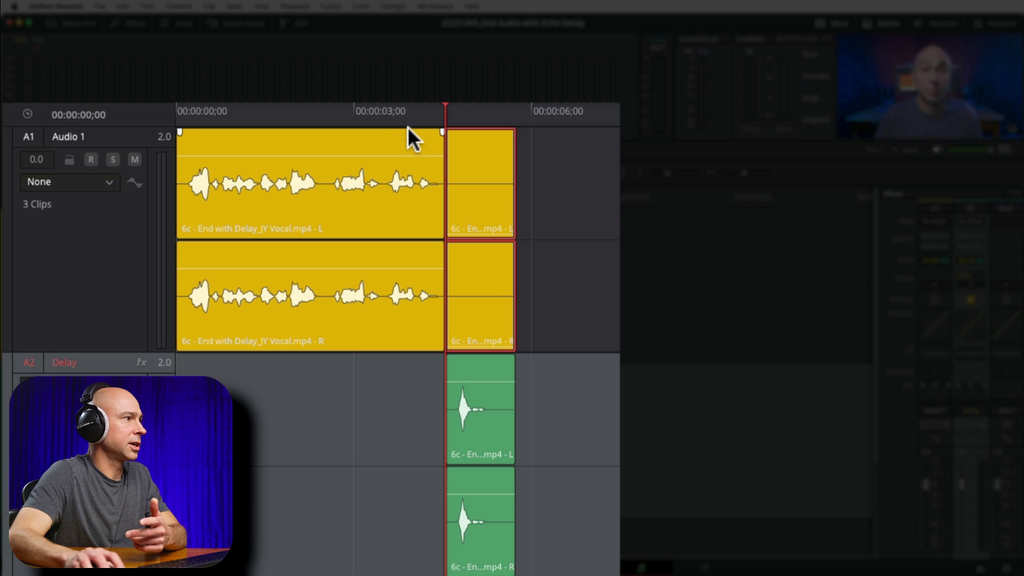
- Play the vocal from the timeline start to hear its last word through the Delay track
click(500, 425)
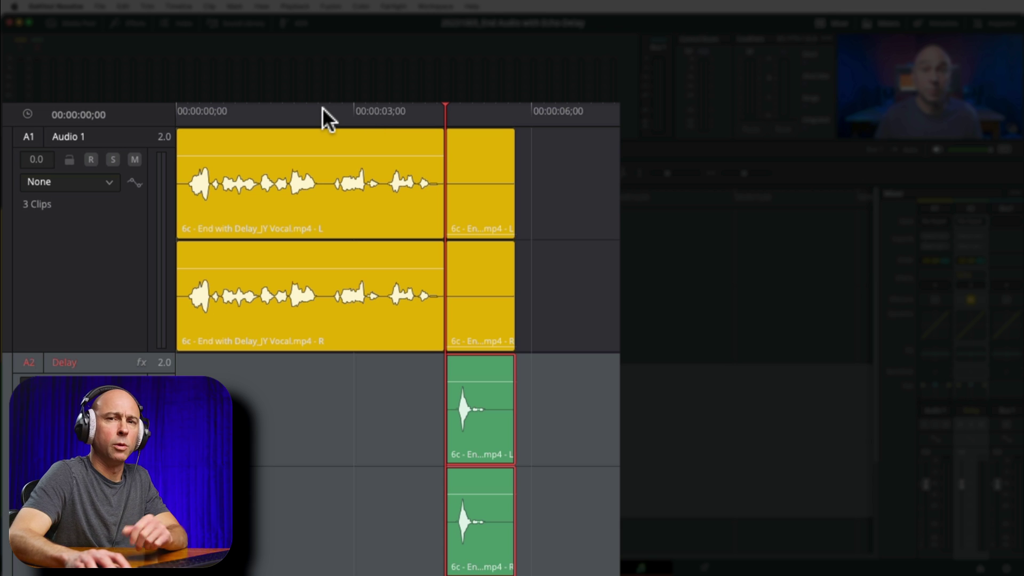
click(178, 111)
key(space)
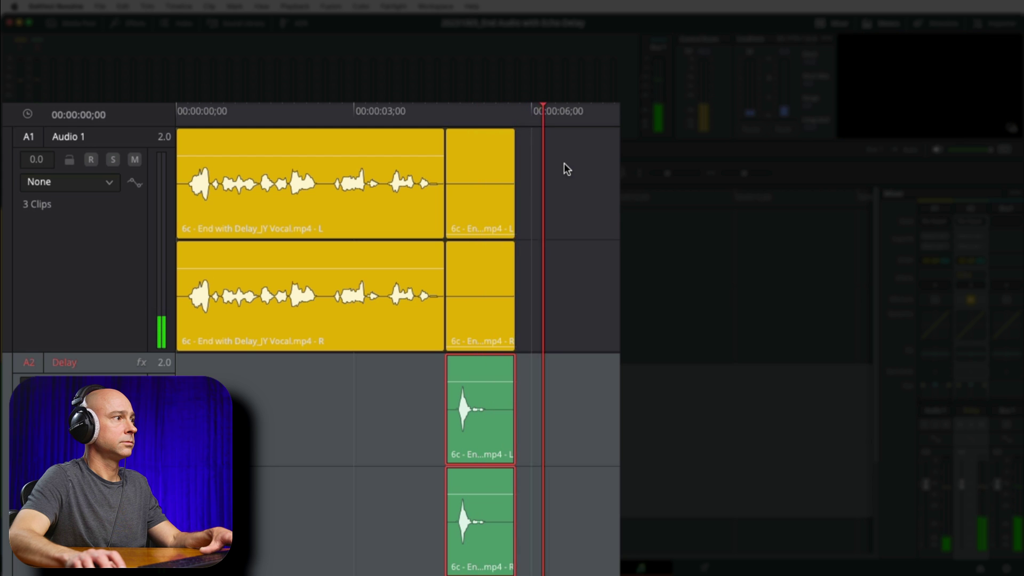
key(space)
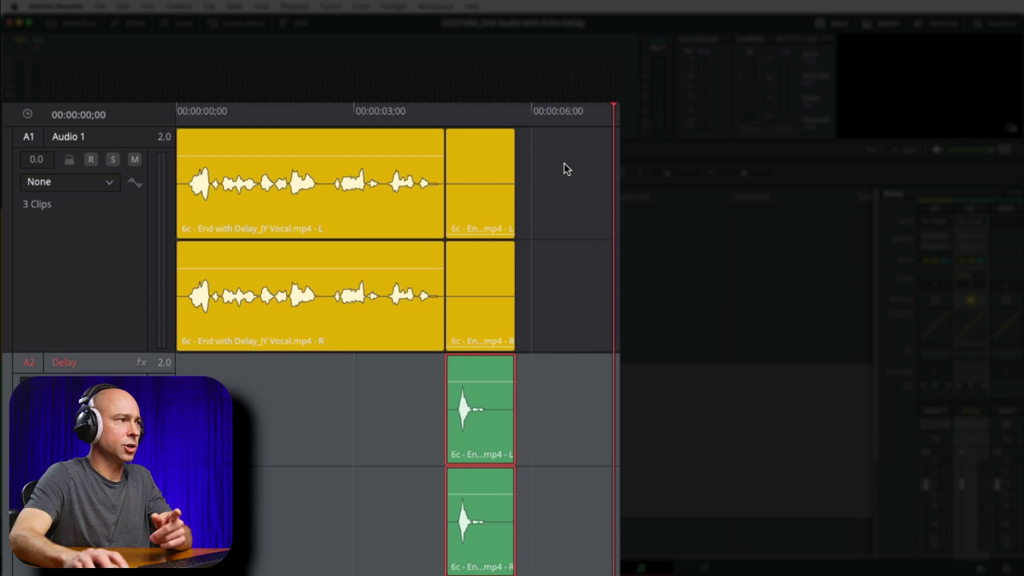
- Deselect the vocal pieces and play the saxophone clip from its start at 00:00:07;25
click(474, 276)
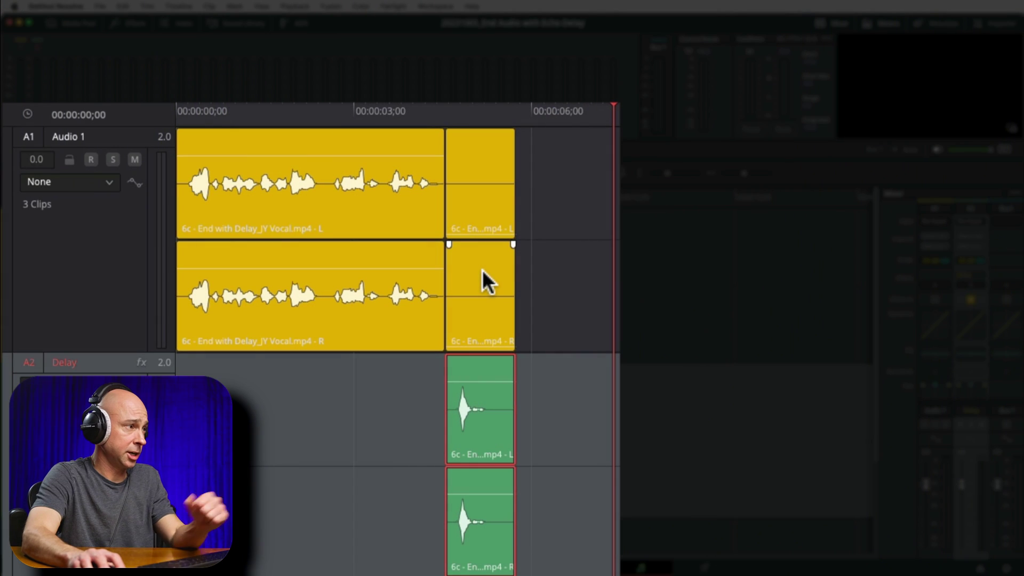
click(566, 423)
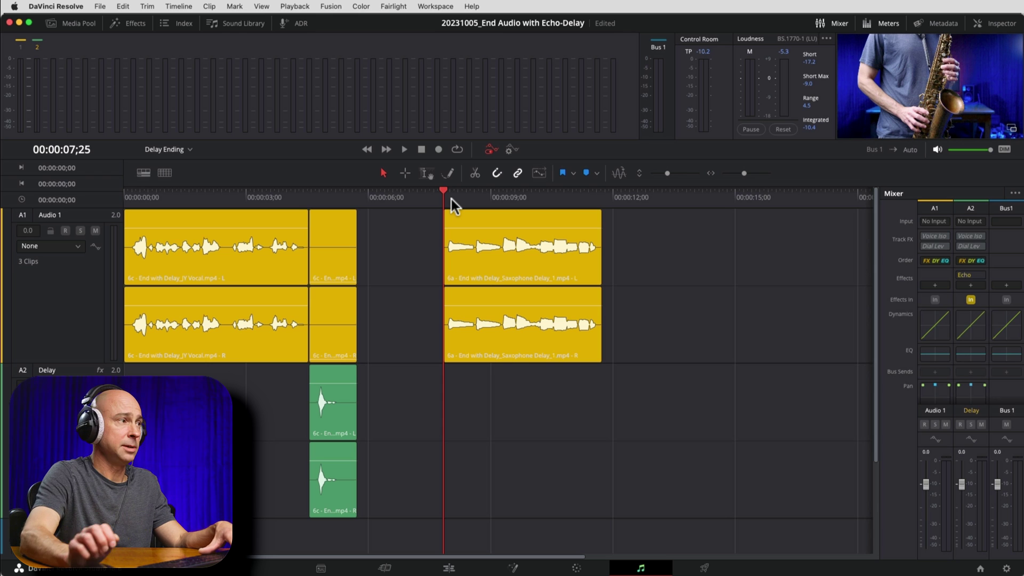
key(space)
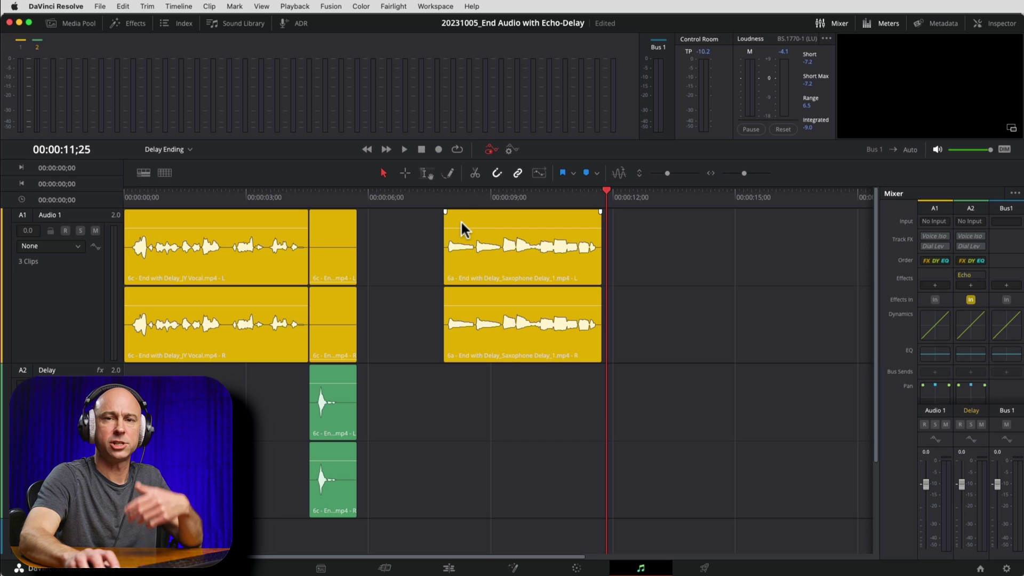
- Find the start of the last saxophone note and split the clip there at 00:00:11;03
click(569, 196)
key(space)
click(600, 138)
click(600, 138)
click(599, 138)
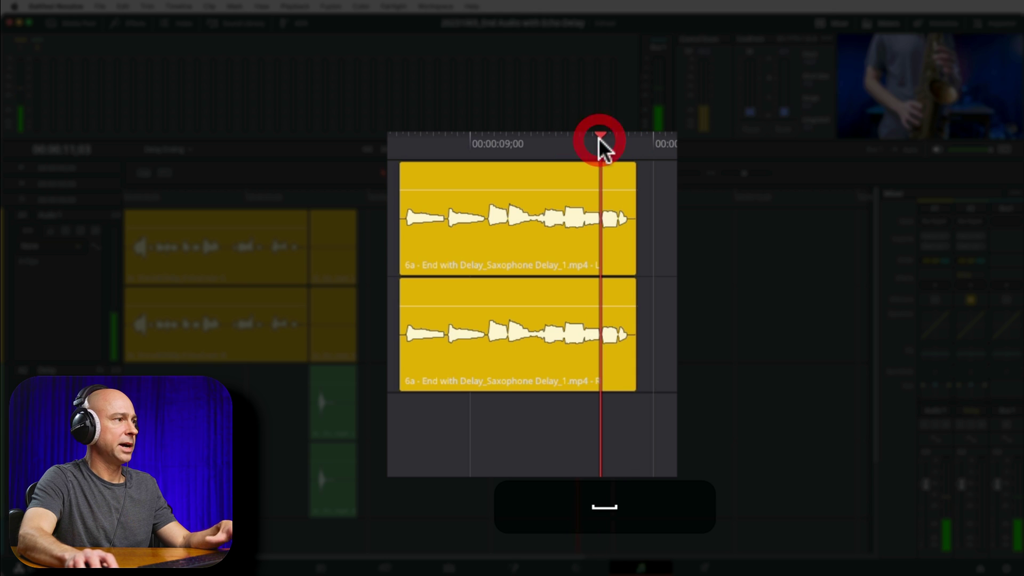
key(s)
- Copy the split-off last saxophone note onto the Delay track at the same time position
click(621, 344)
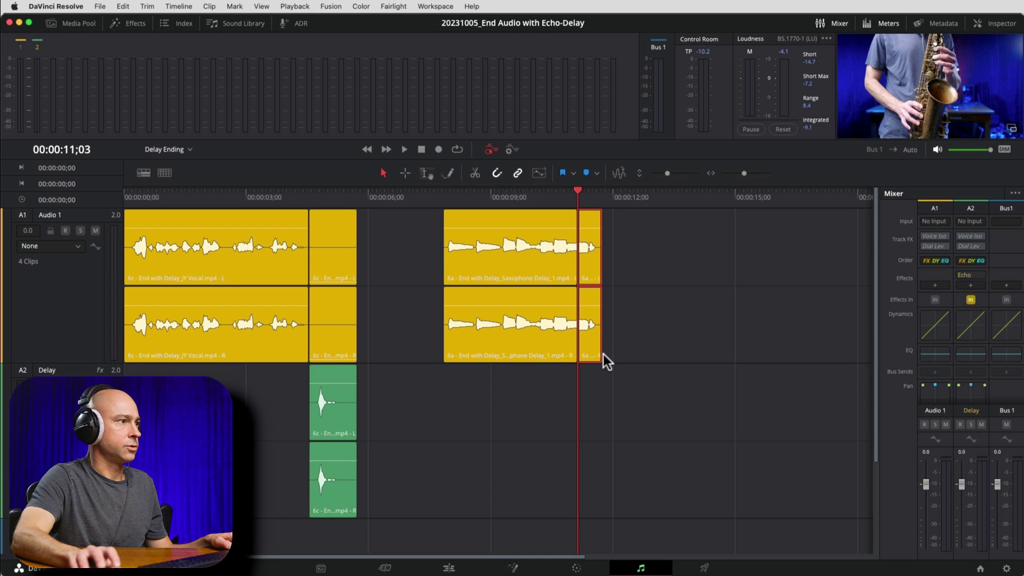
drag(599, 347, 585, 387)
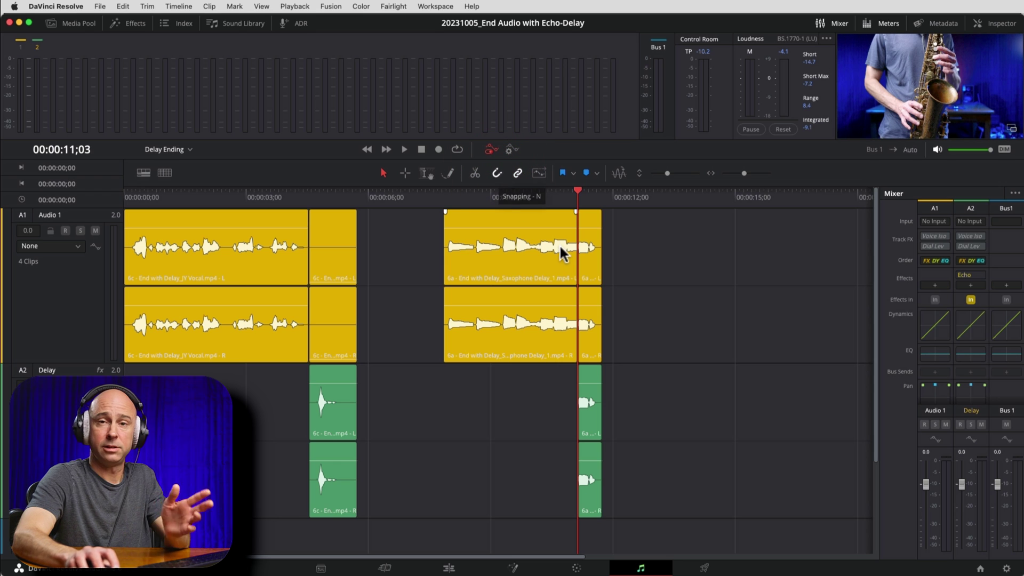
click(587, 373)
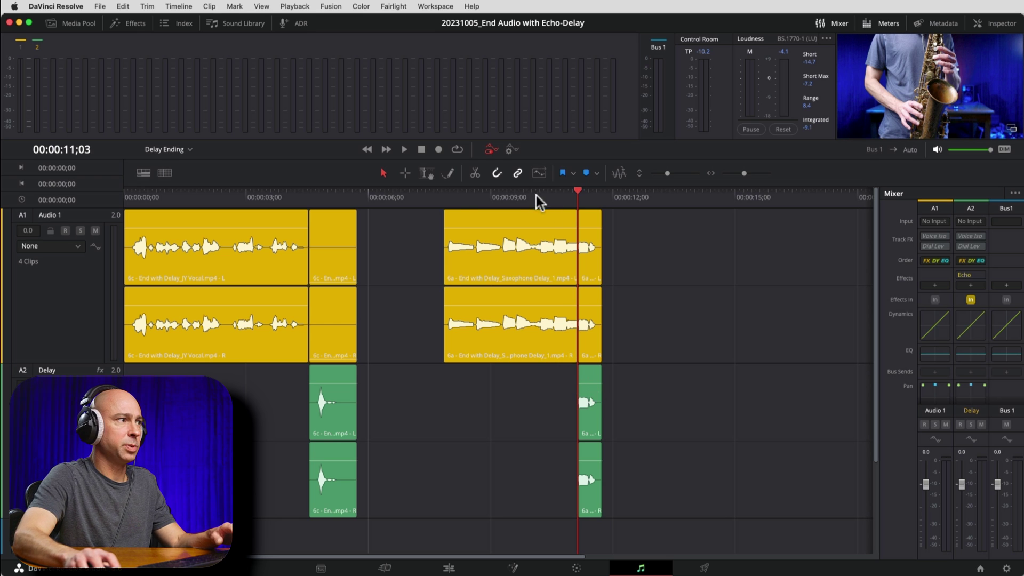
- Lower the last saxophone note on Audio 1 to silence and play the saxophone part from 00:00:07;25
click(452, 197)
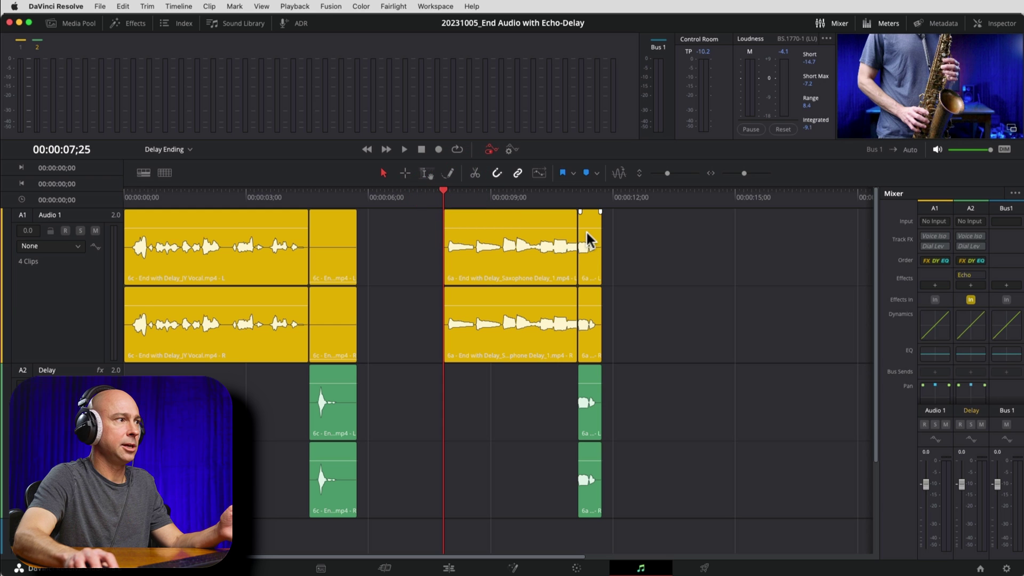
drag(587, 227, 593, 312)
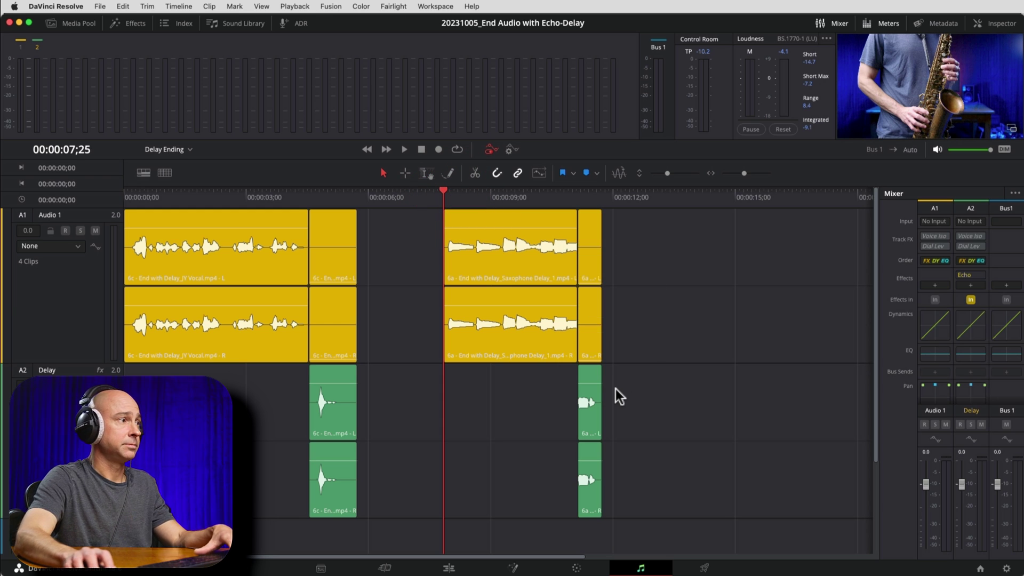
key(space)
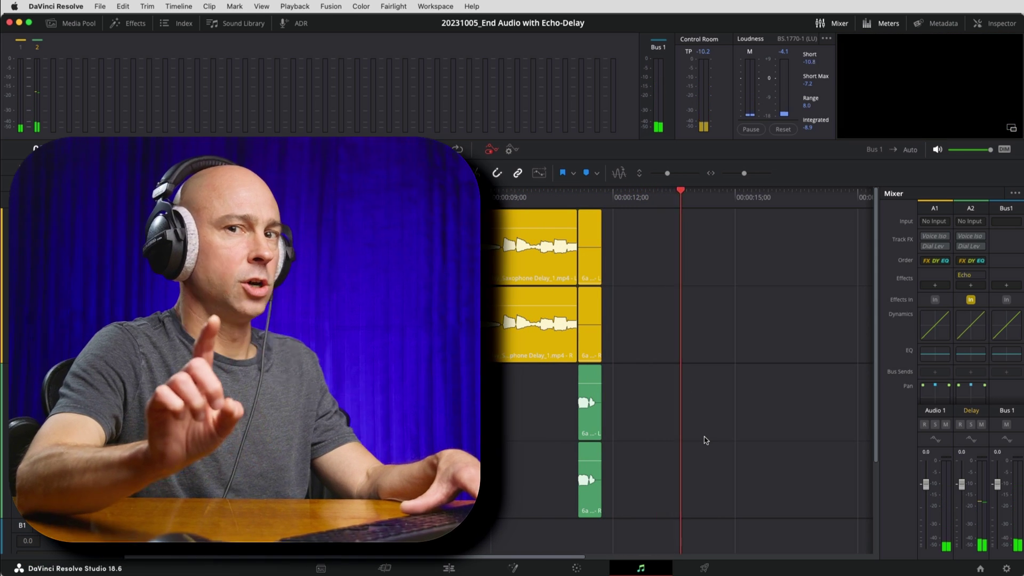
key(space)
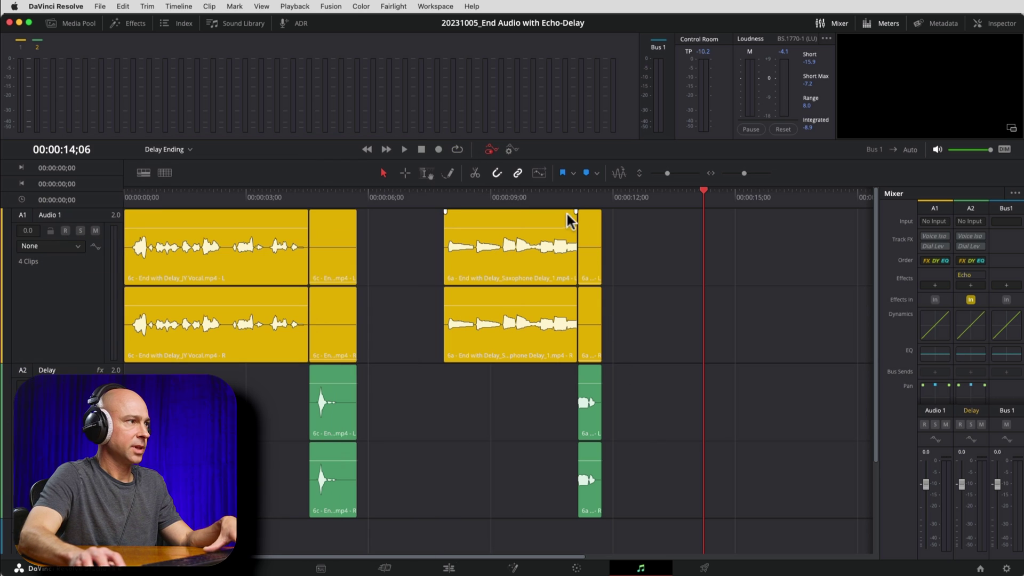
- Raise the volume of the last saxophone note on Audio 1 back up and place the playhead at 00:00:10;06
click(589, 234)
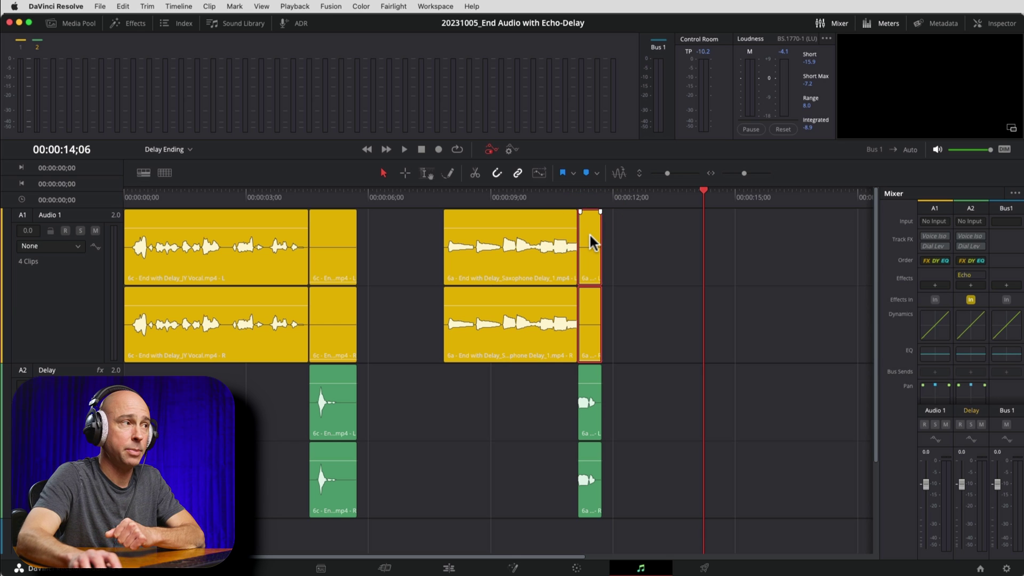
mouse_move(589, 232)
mouse_down()
mouse_move(589, 256)
mouse_move(589, 229)
mouse_up()
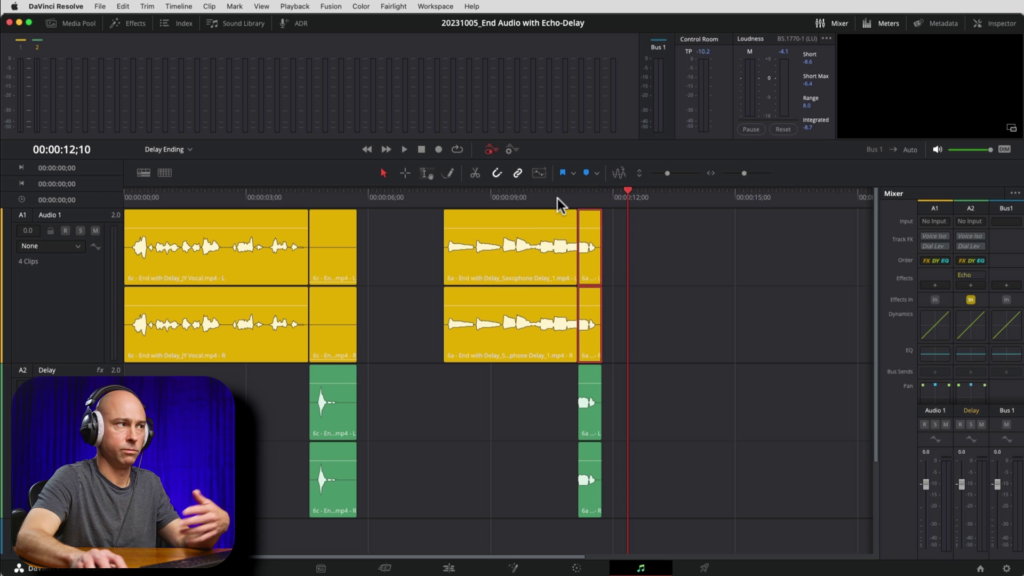
click(539, 196)
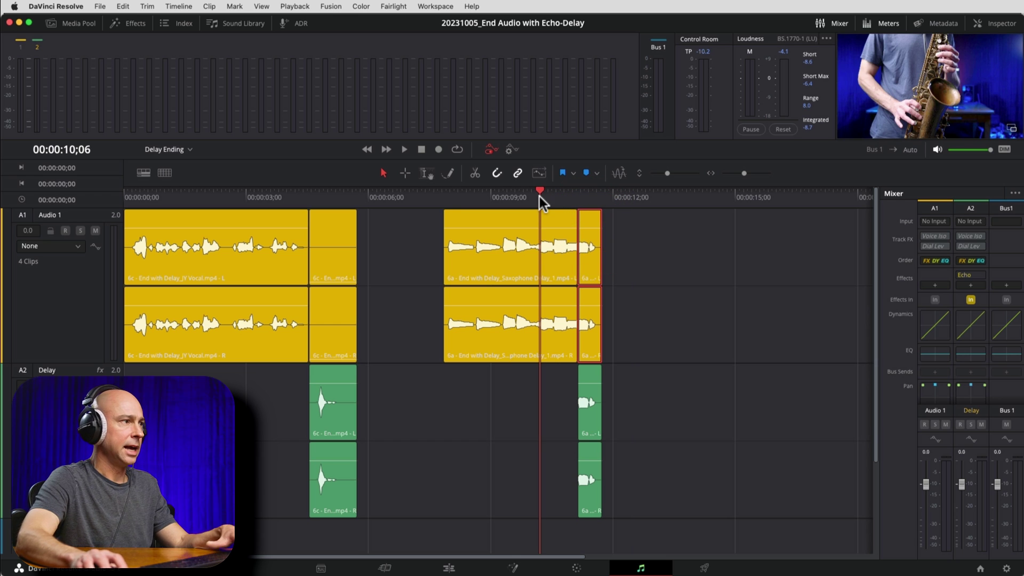
- Lower the last saxophone note on Audio 1 to about -5 dB and play the saxophone part from 00:00:07;25
key(space)
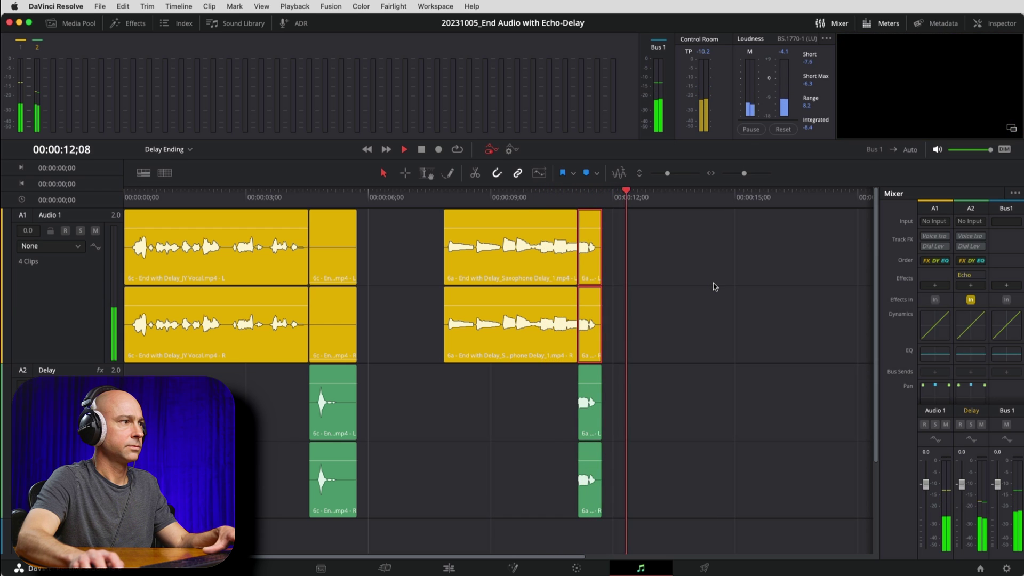
key(space)
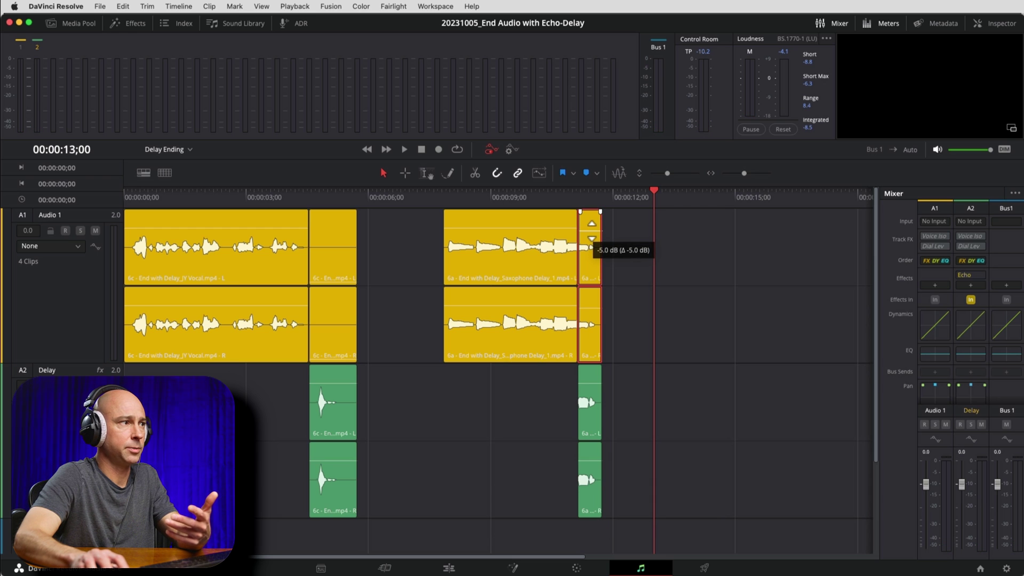
drag(592, 238, 592, 239)
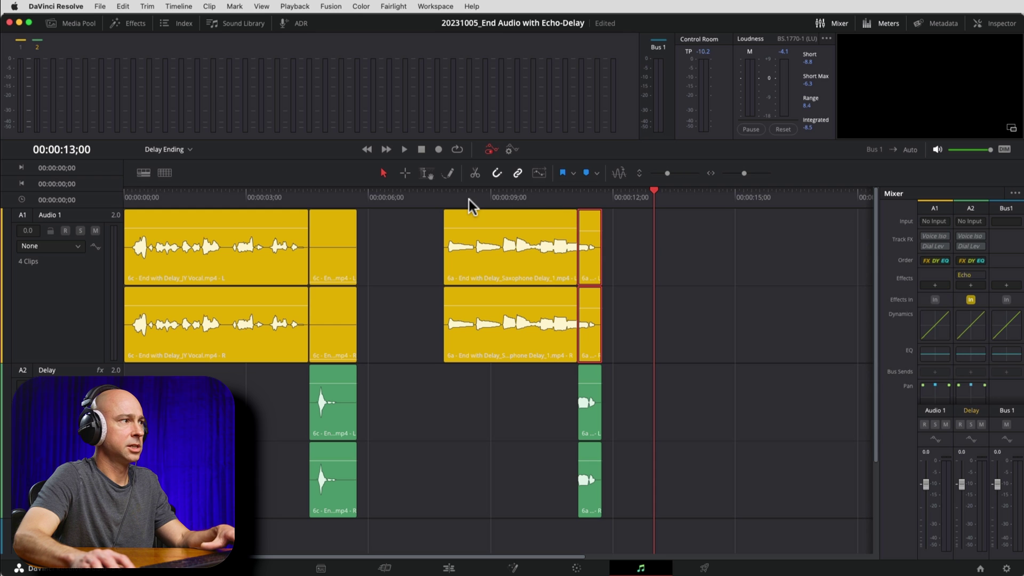
click(449, 198)
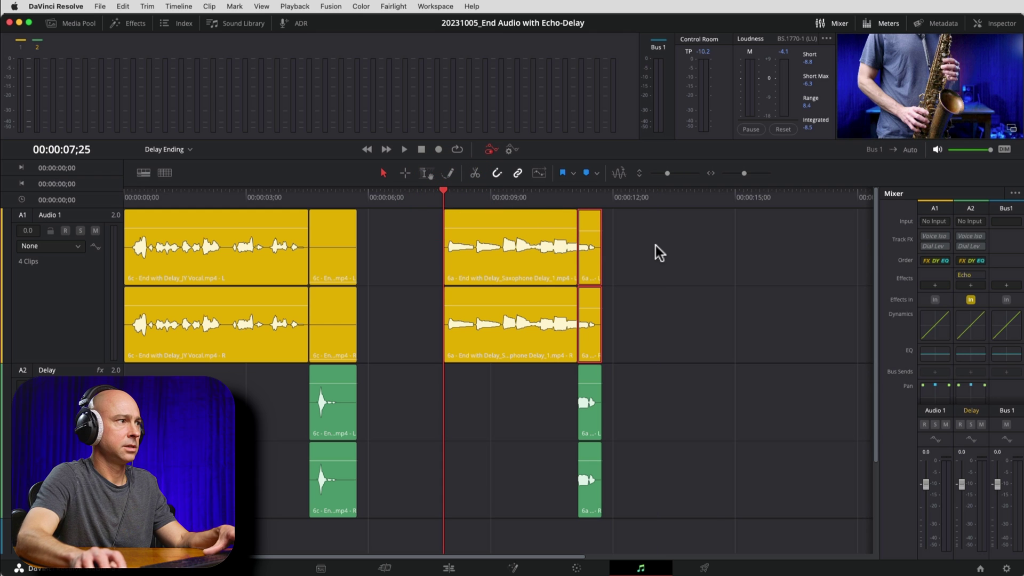
key(space)
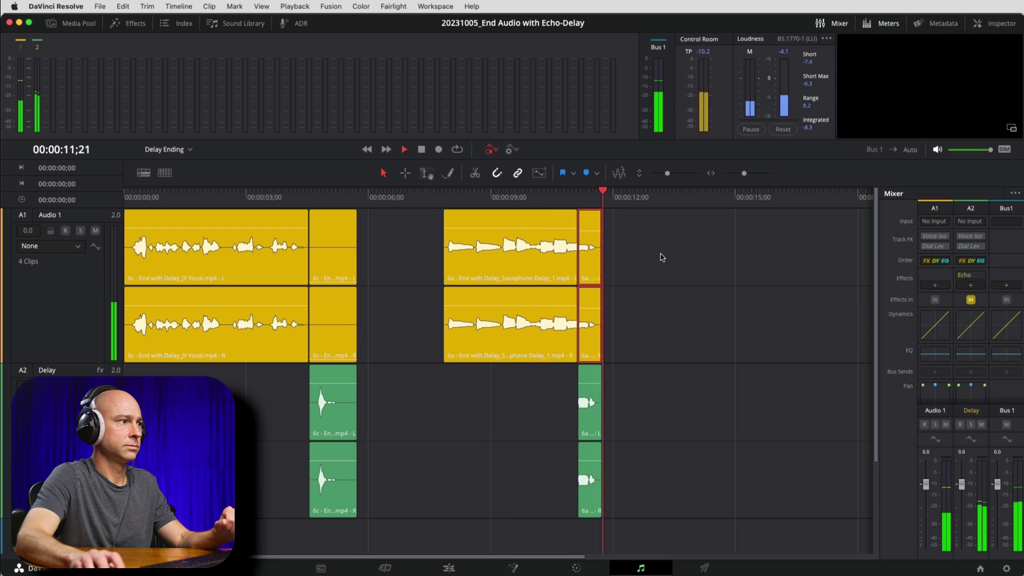
key(space)
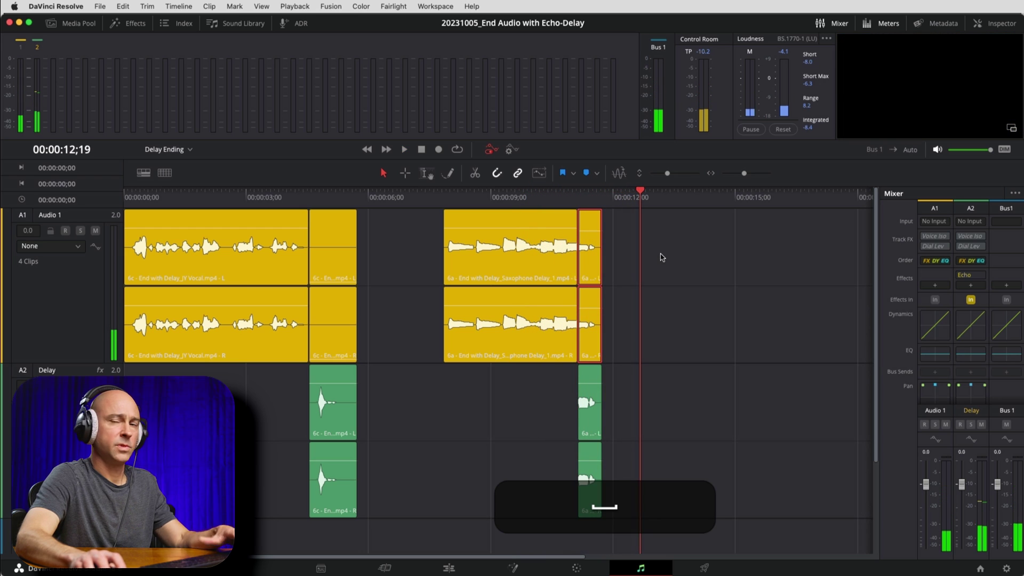
- Lower the volume of the last saxophone note on the Delay track and play the saxophone part from 00:00:07;25
click(590, 309)
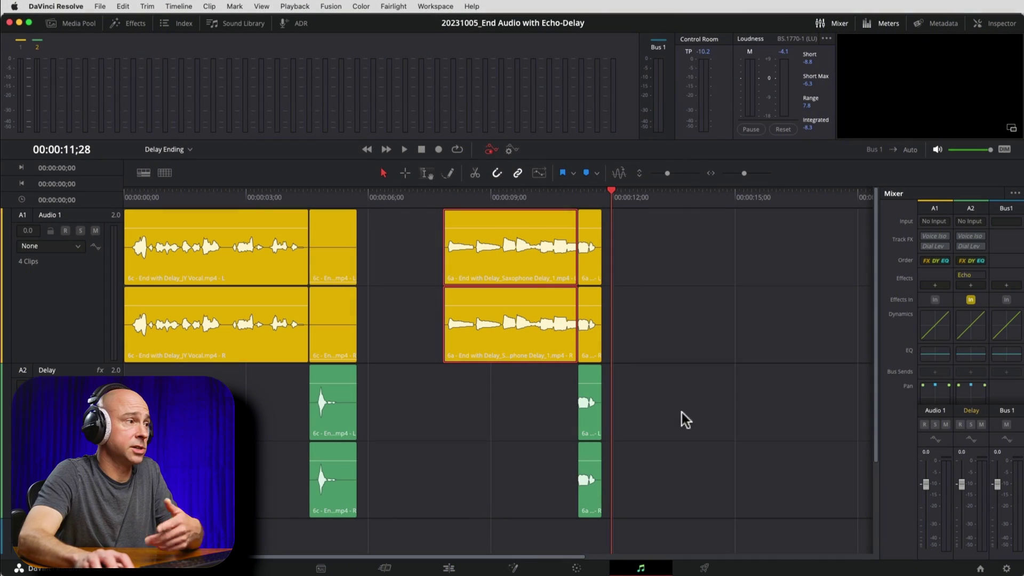
click(590, 391)
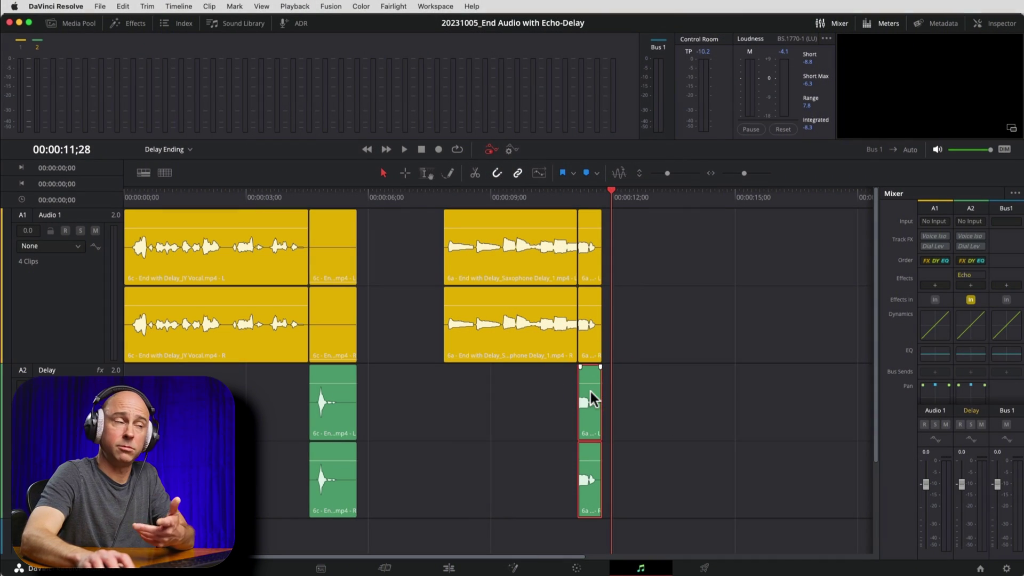
mouse_move(589, 384)
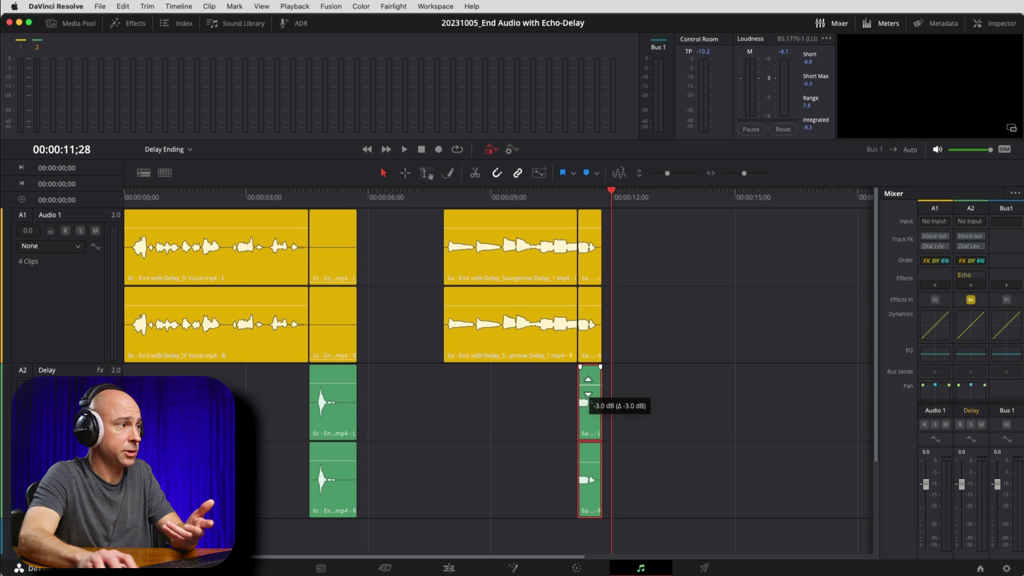
drag(588, 394, 591, 393)
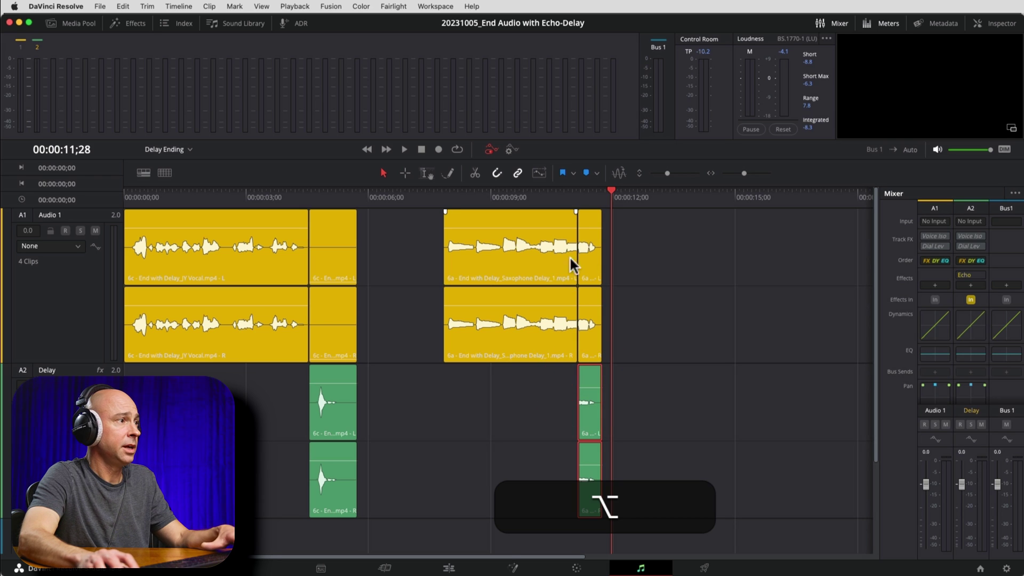
alt+click(591, 240)
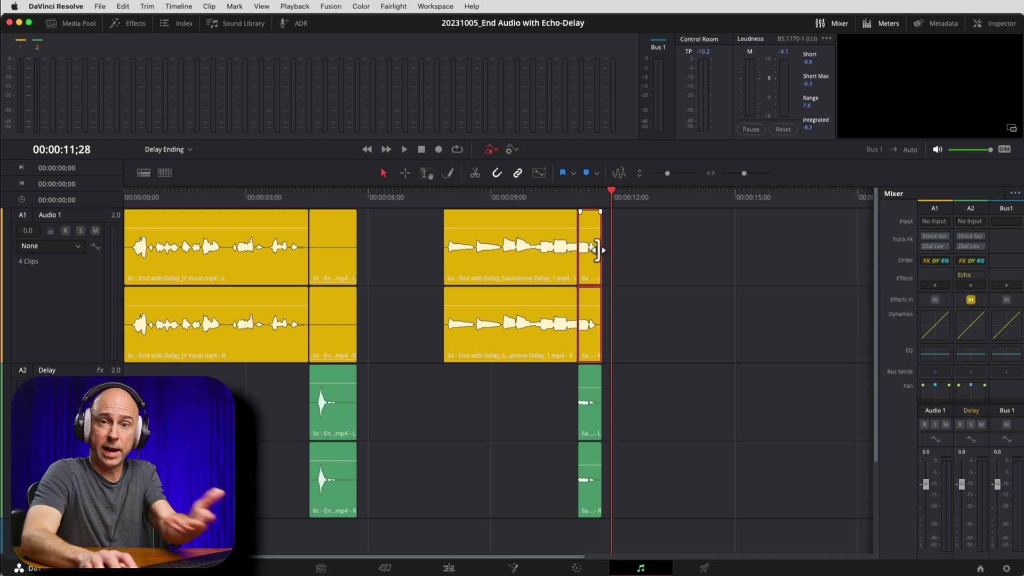
click(452, 201)
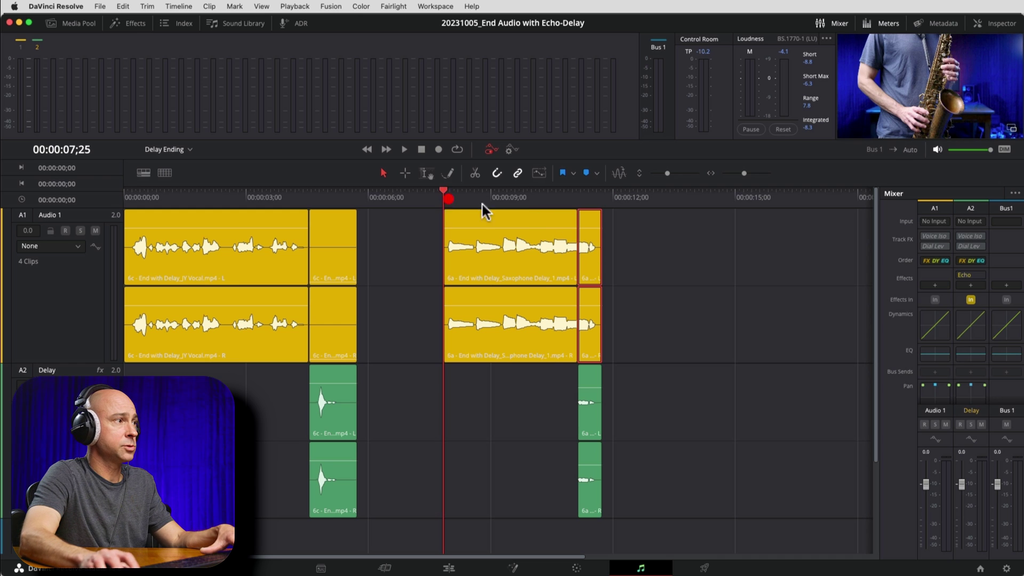
key(space)
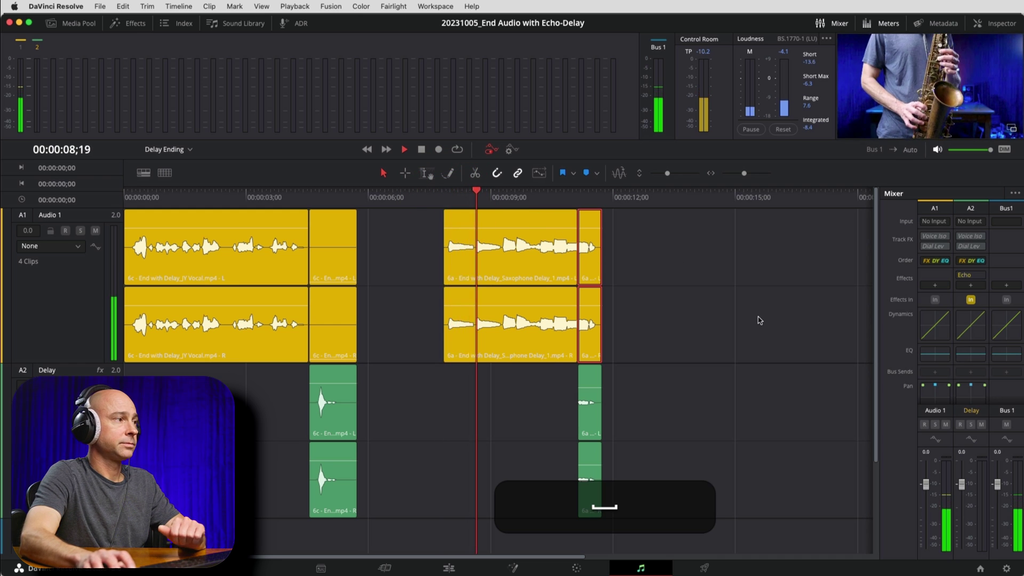
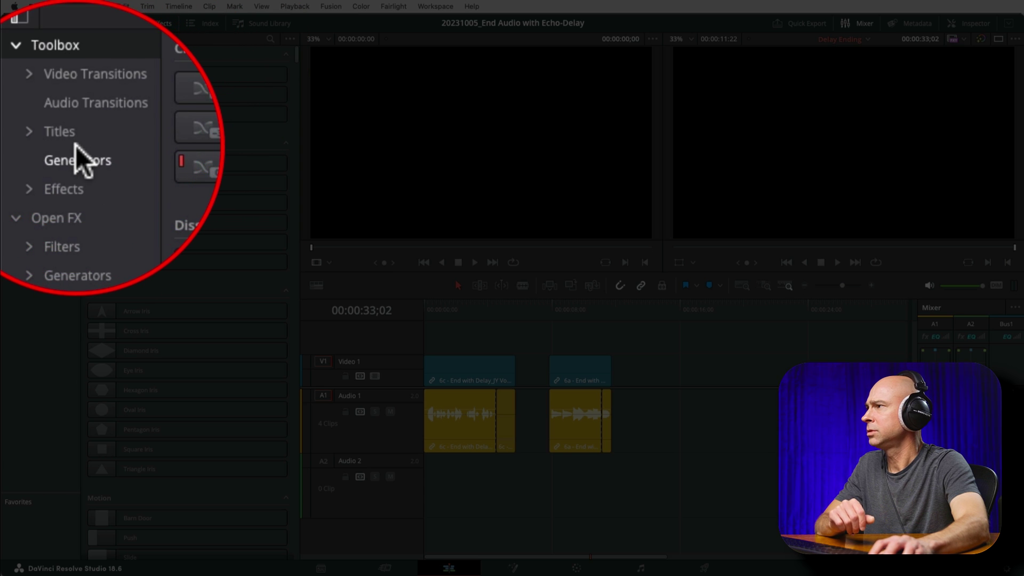
- Add the Echo audio effect to the Audio 2 track with the Swirling Close preset
click(52, 184)
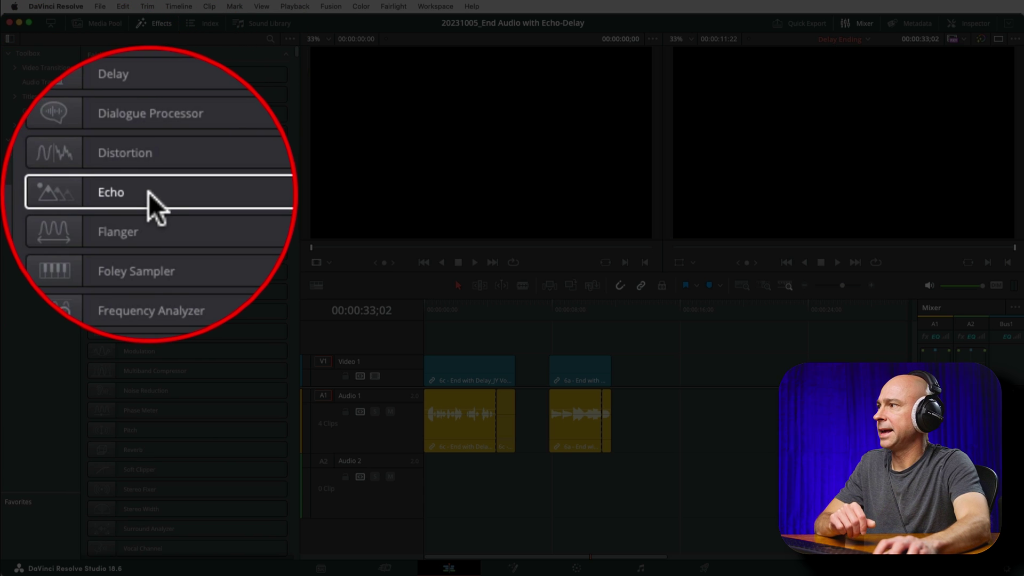
drag(148, 193, 359, 495)
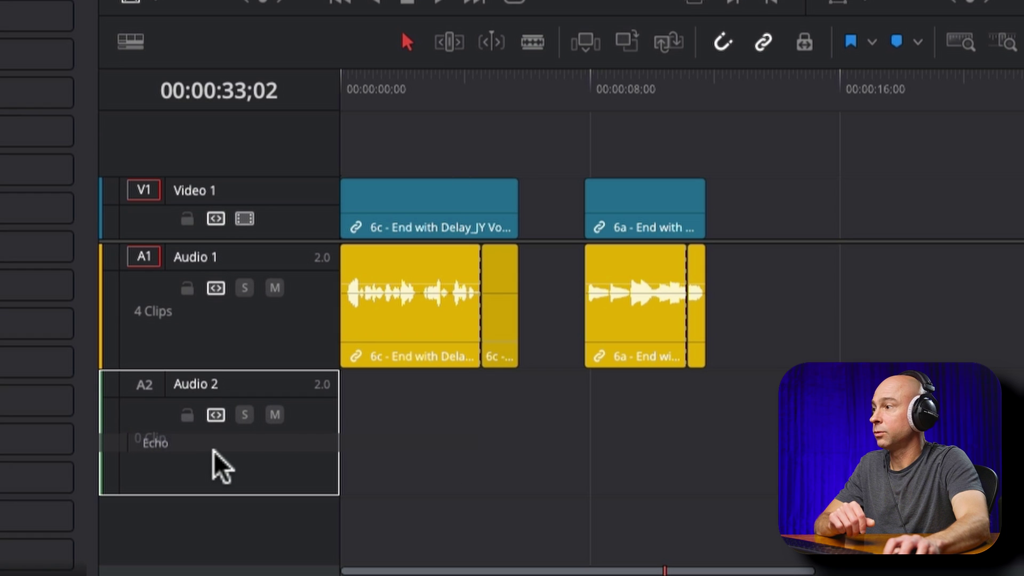
mouse_move(214, 451)
mouse_down()
mouse_move(278, 387)
mouse_move(390, 316)
mouse_move(247, 458)
mouse_move(236, 457)
mouse_up()
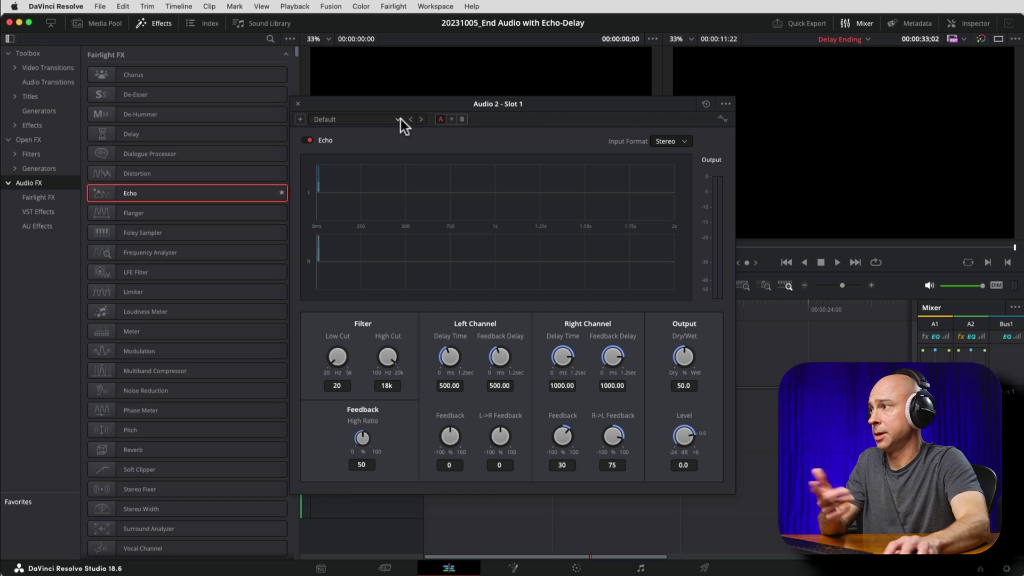
click(400, 119)
click(356, 169)
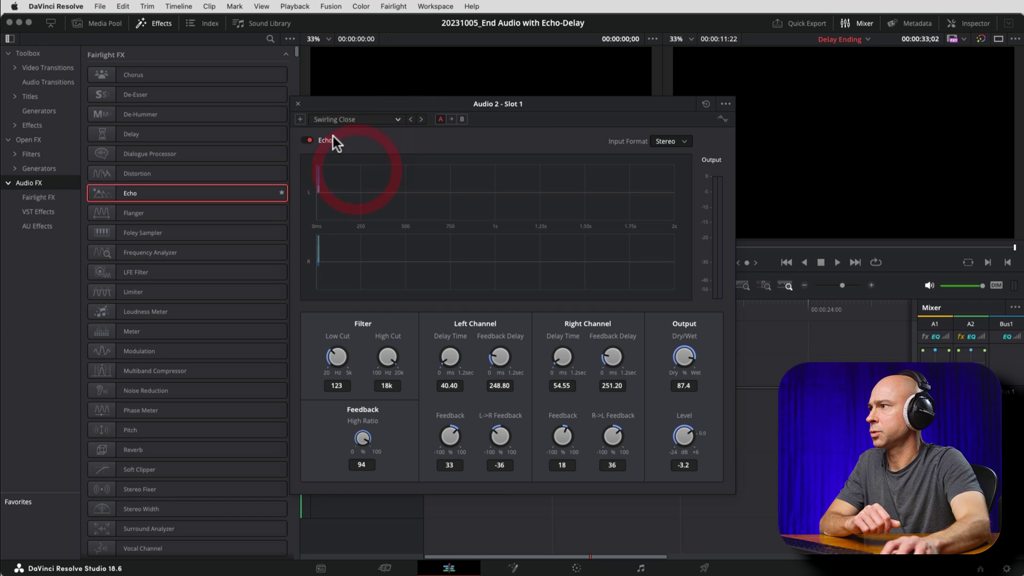
click(294, 100)
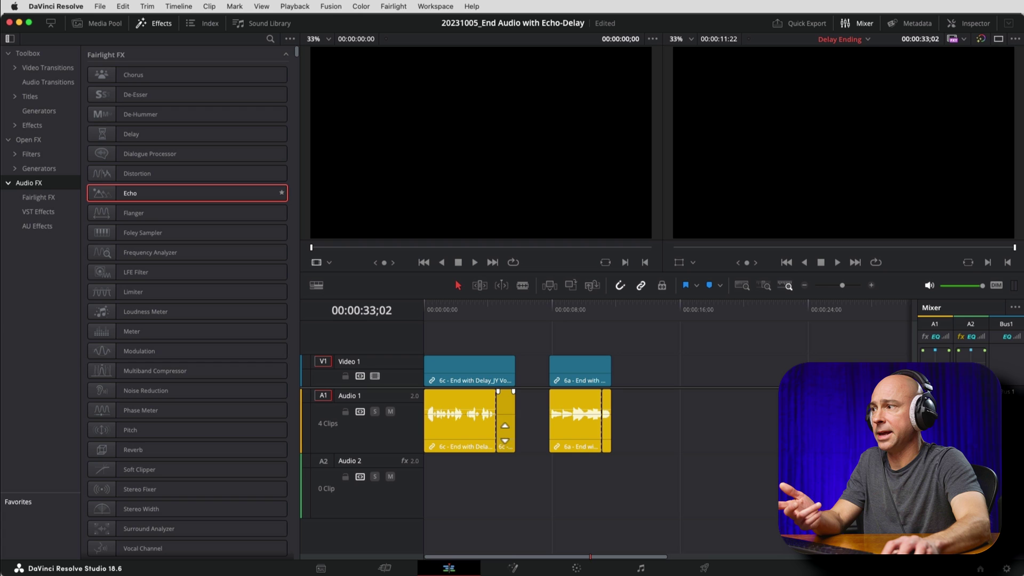
- Copy the split-off last vocal word onto Audio 2 at the same time position and play from 00:00:03;07
drag(501, 426, 504, 477)
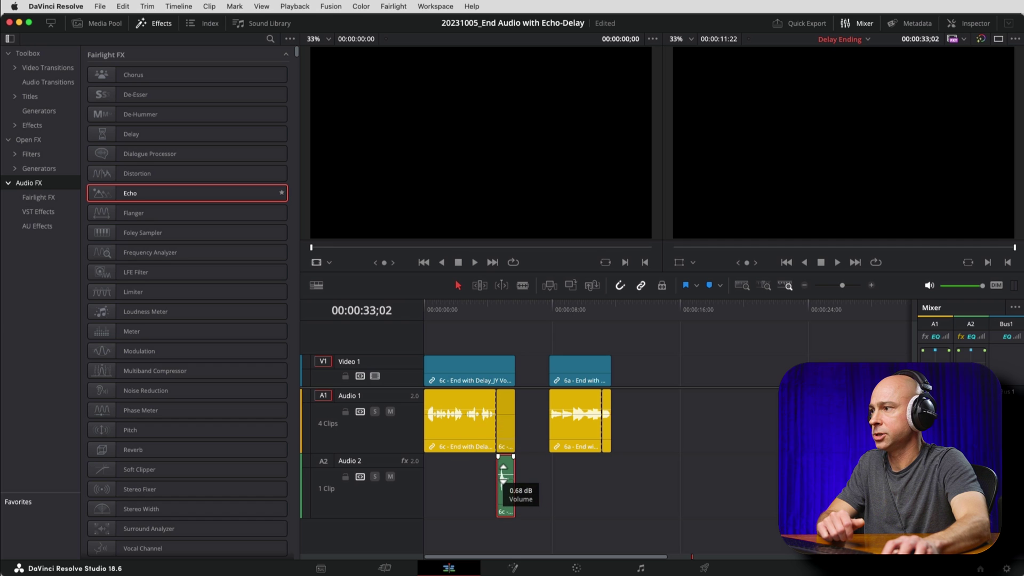
click(476, 311)
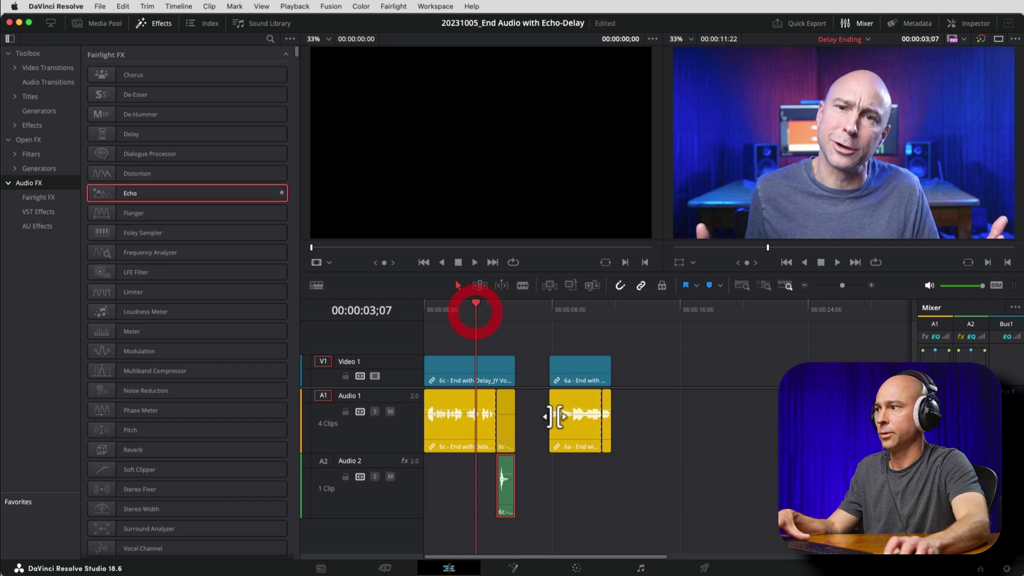
key(space)
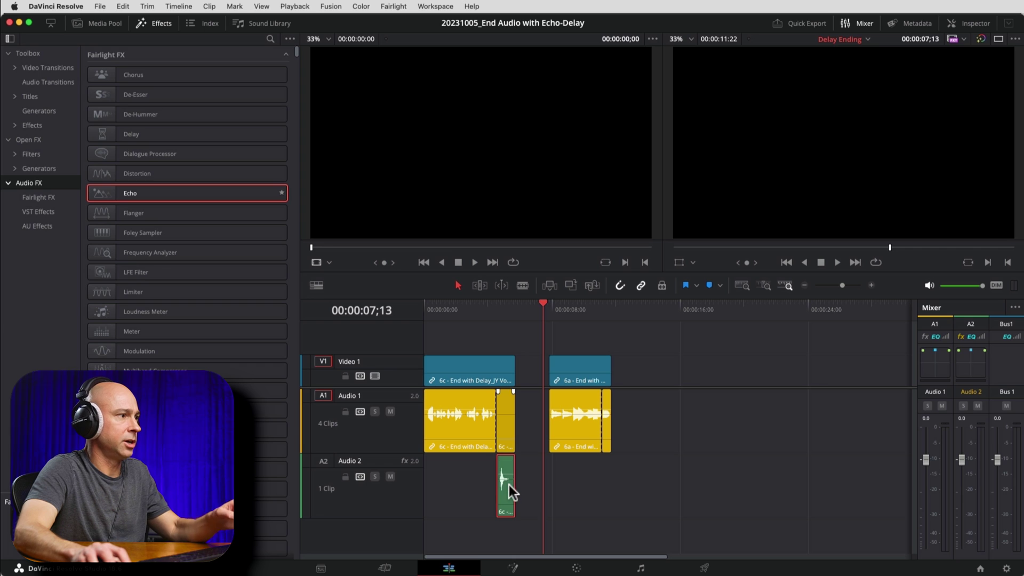
- Delete the copied vocal word and the whole Audio 2 track
key(BackSpace)
right_click(385, 496)
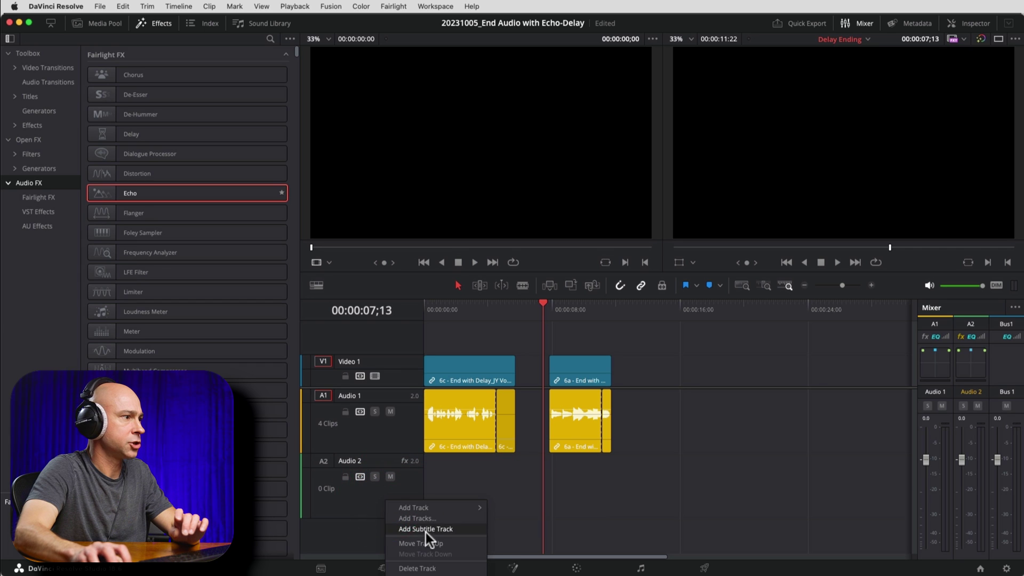
click(434, 569)
- Delete the split-off last saxophone note and last vocal word from Audio 1
click(606, 430)
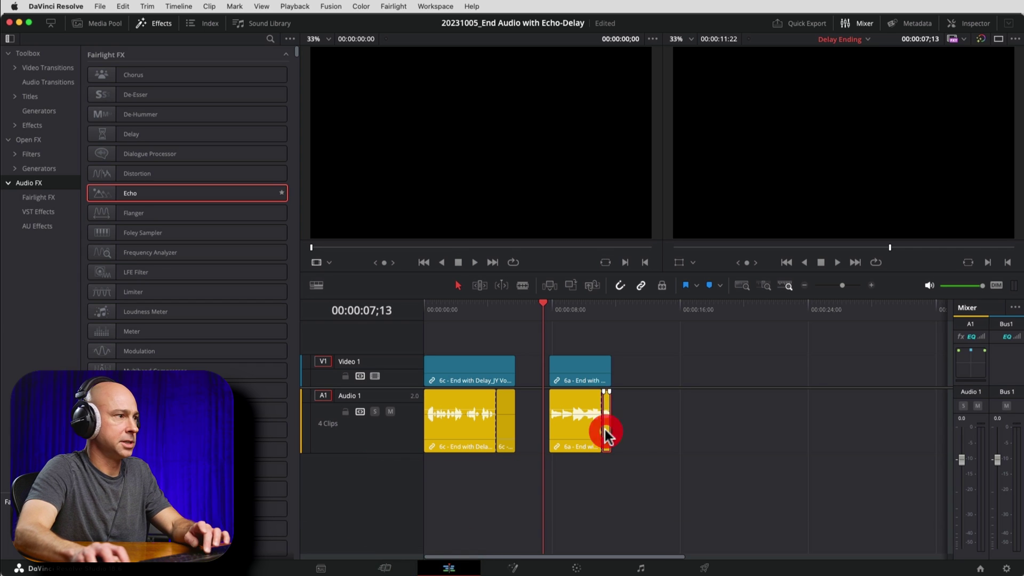
key(BackSpace)
click(498, 423)
key(BackSpace)
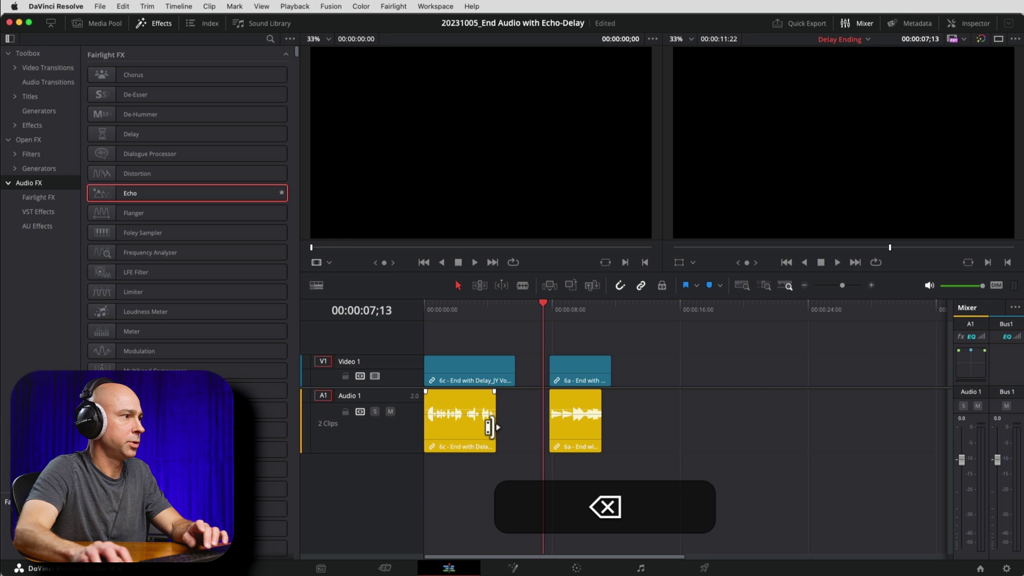
click(534, 425)
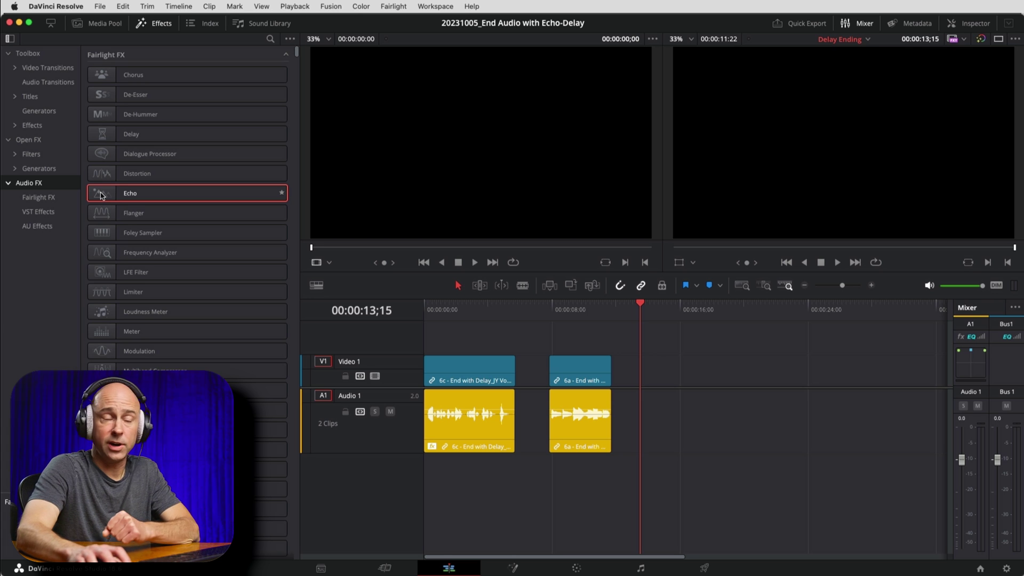
- Apply the Echo effect directly to the vocal clip on Audio 1 with the Swirling Close preset
drag(135, 200, 469, 441)
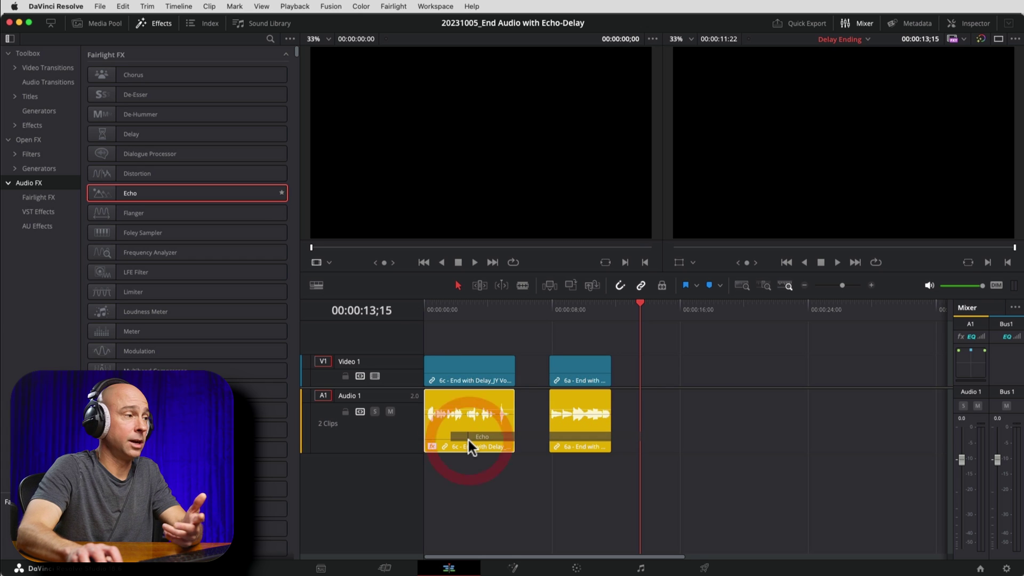
click(468, 440)
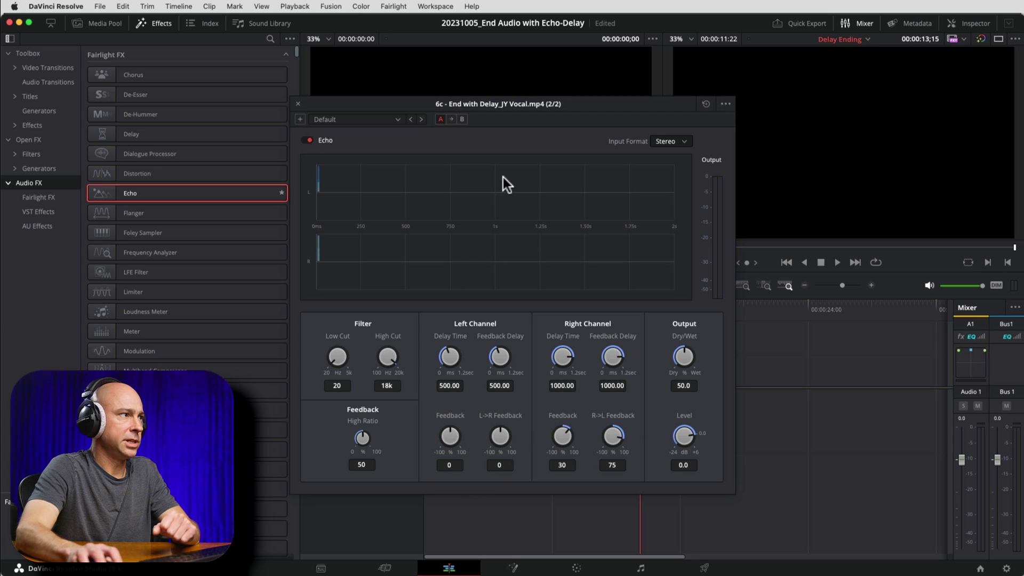
click(397, 120)
click(344, 170)
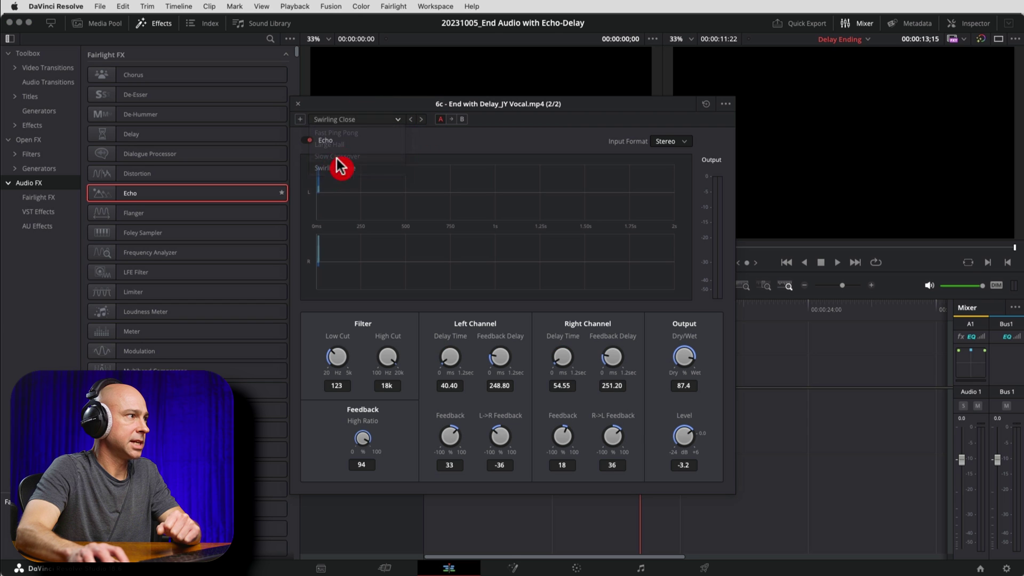
click(298, 104)
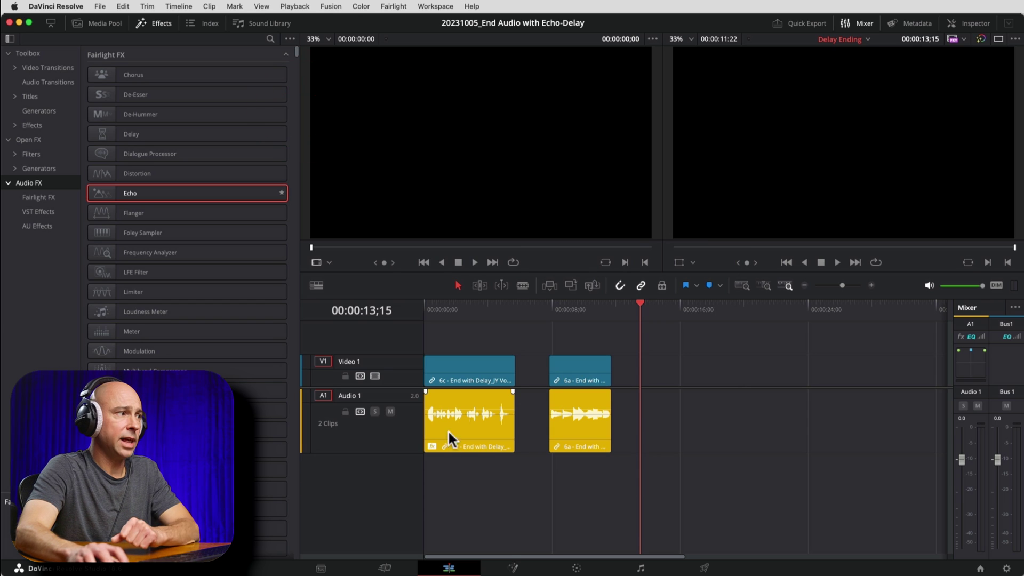
- Play the vocal clip with its Echo effect from 00:00:00;00 to hear how it ends
click(428, 307)
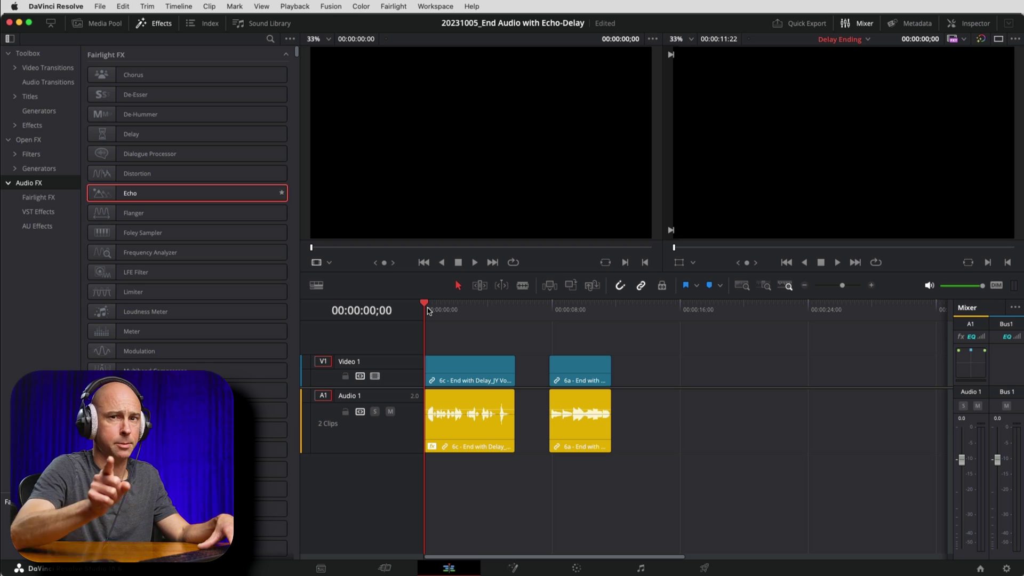
key(space)
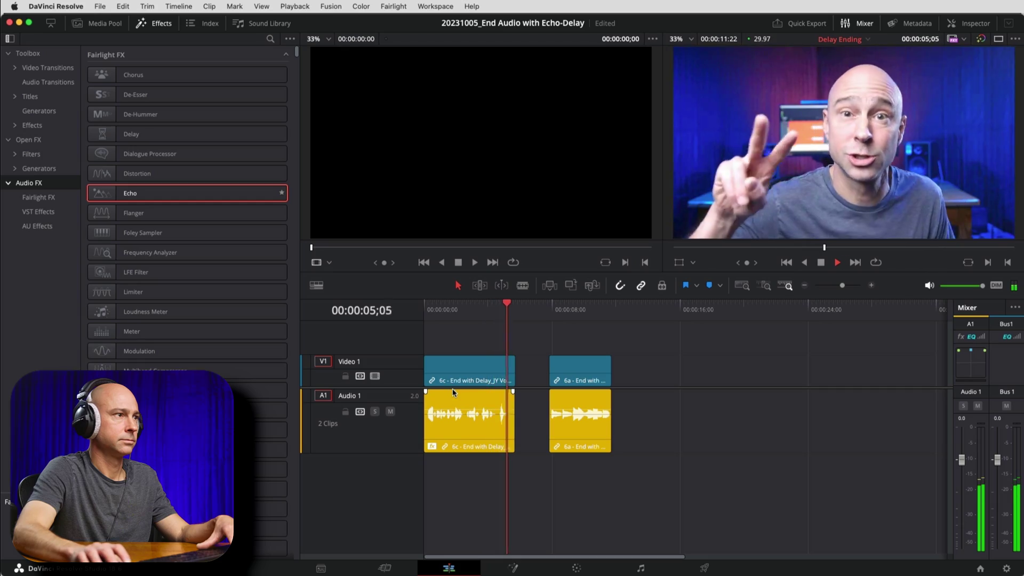
key(space)
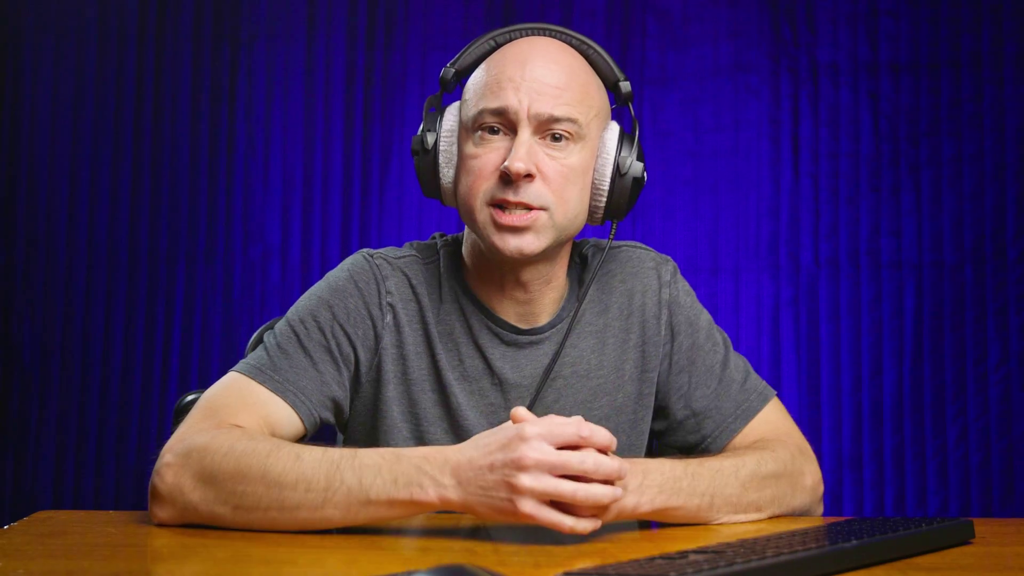